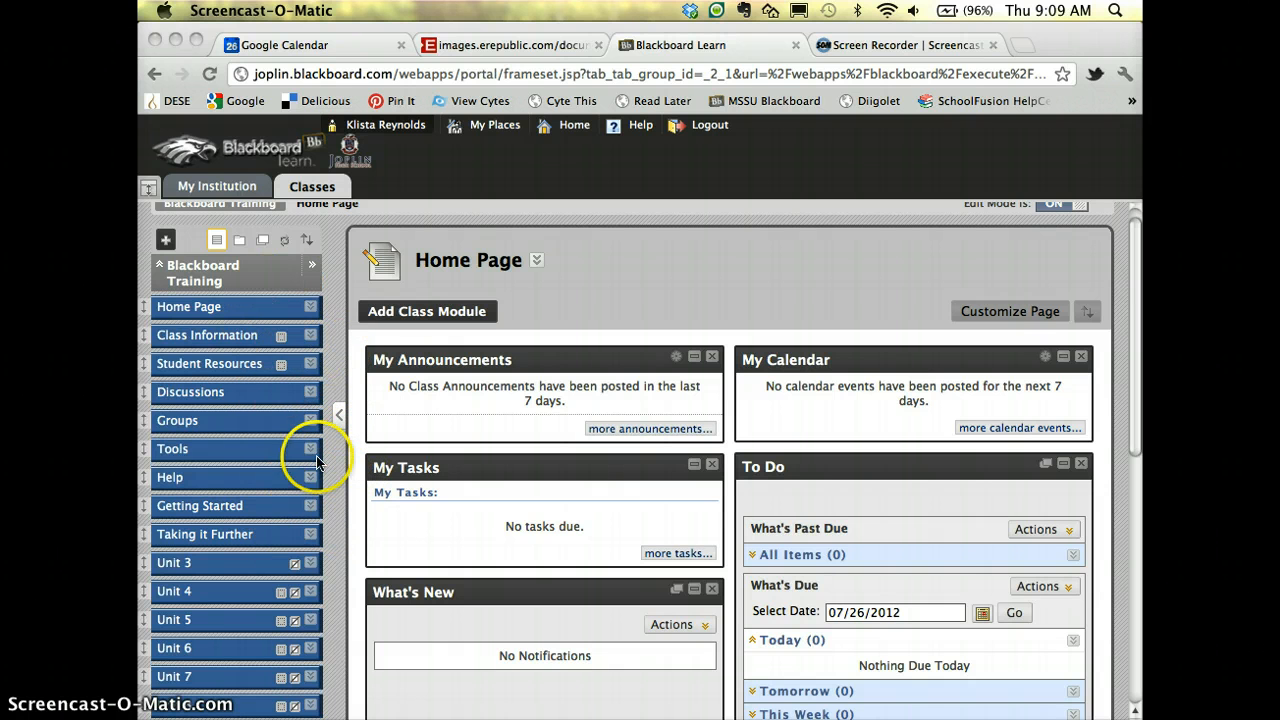
Open the Export/Archive Class page from the class's Packages and Utilities and start a new class export.
scroll(347, 348, down, 10)
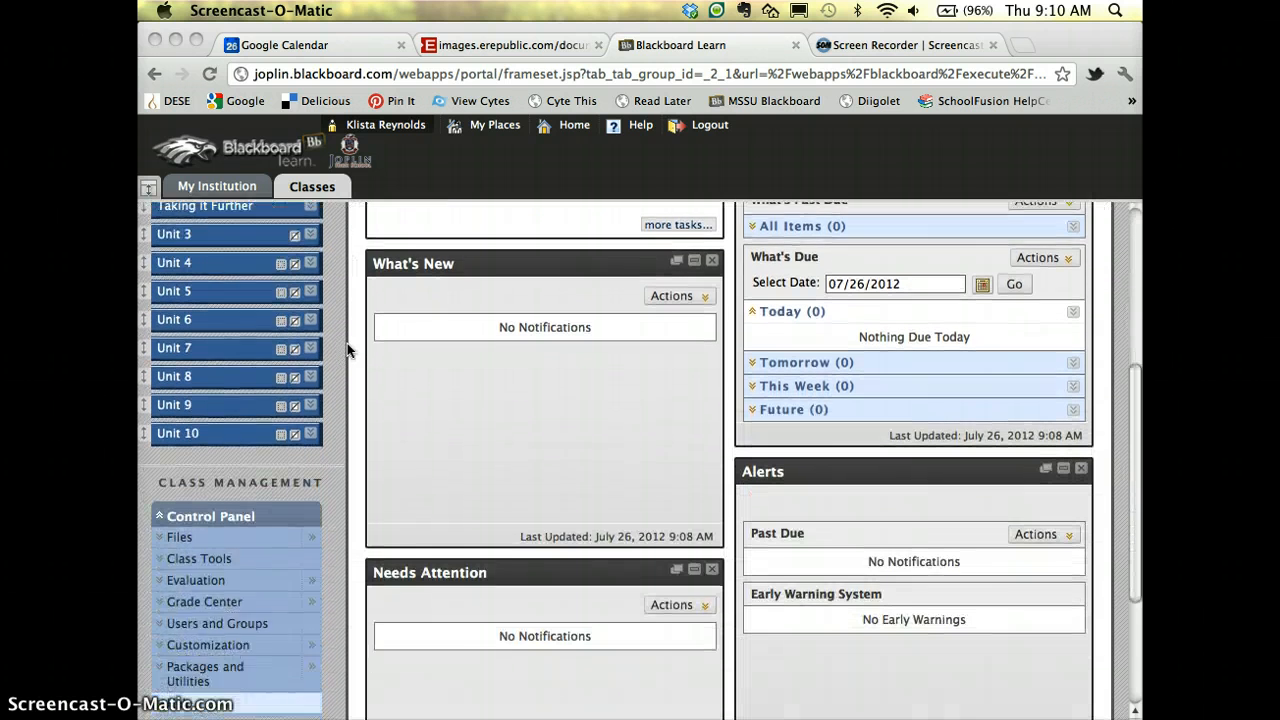
scroll(347, 345, down, 1)
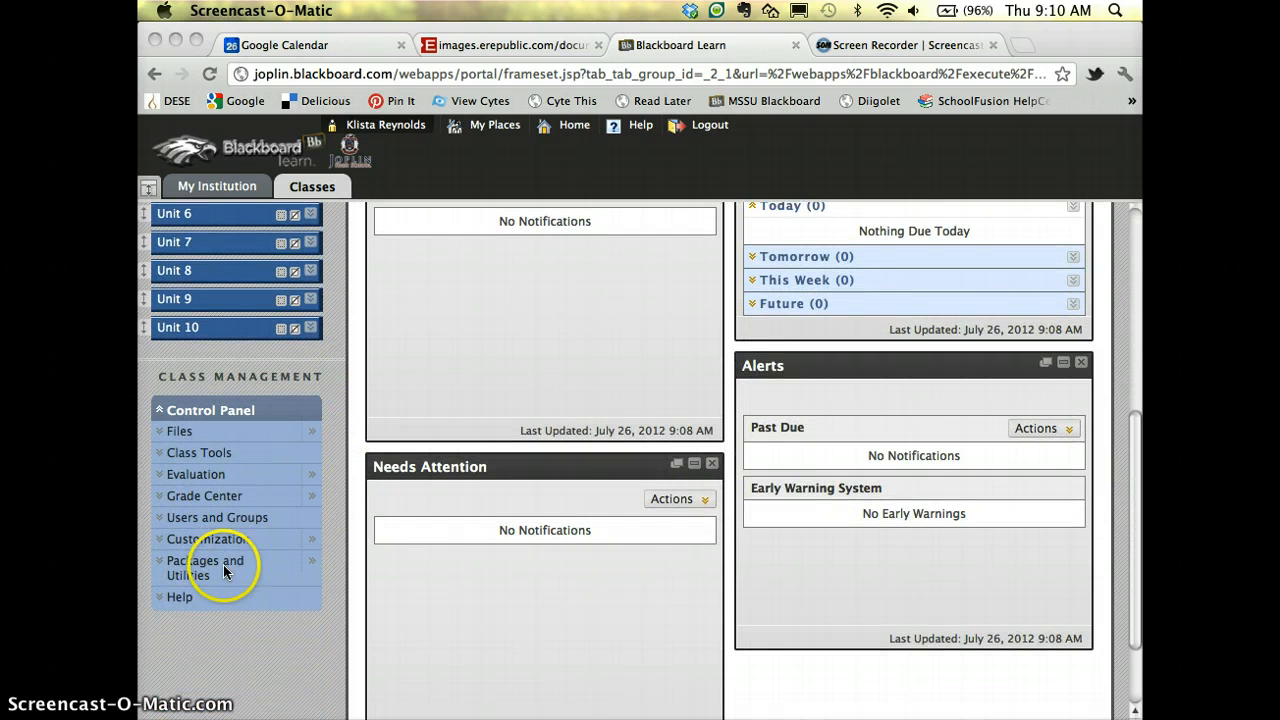
click(277, 563)
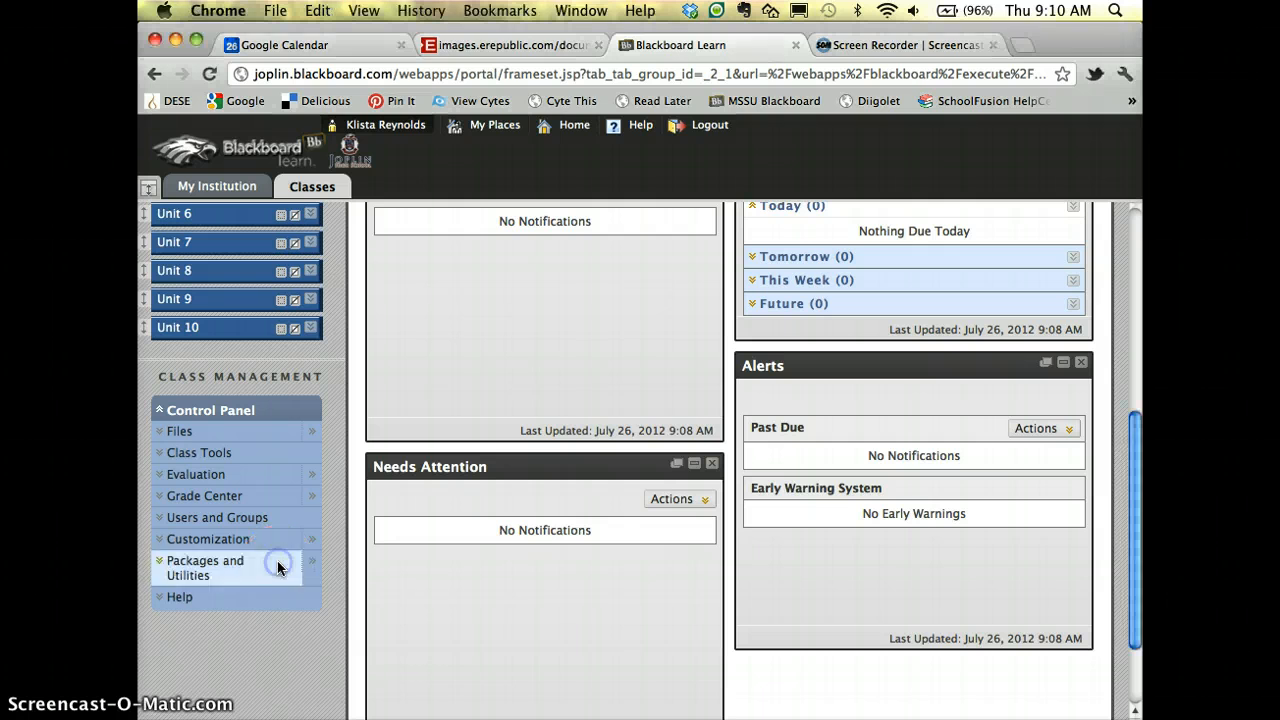
click(280, 572)
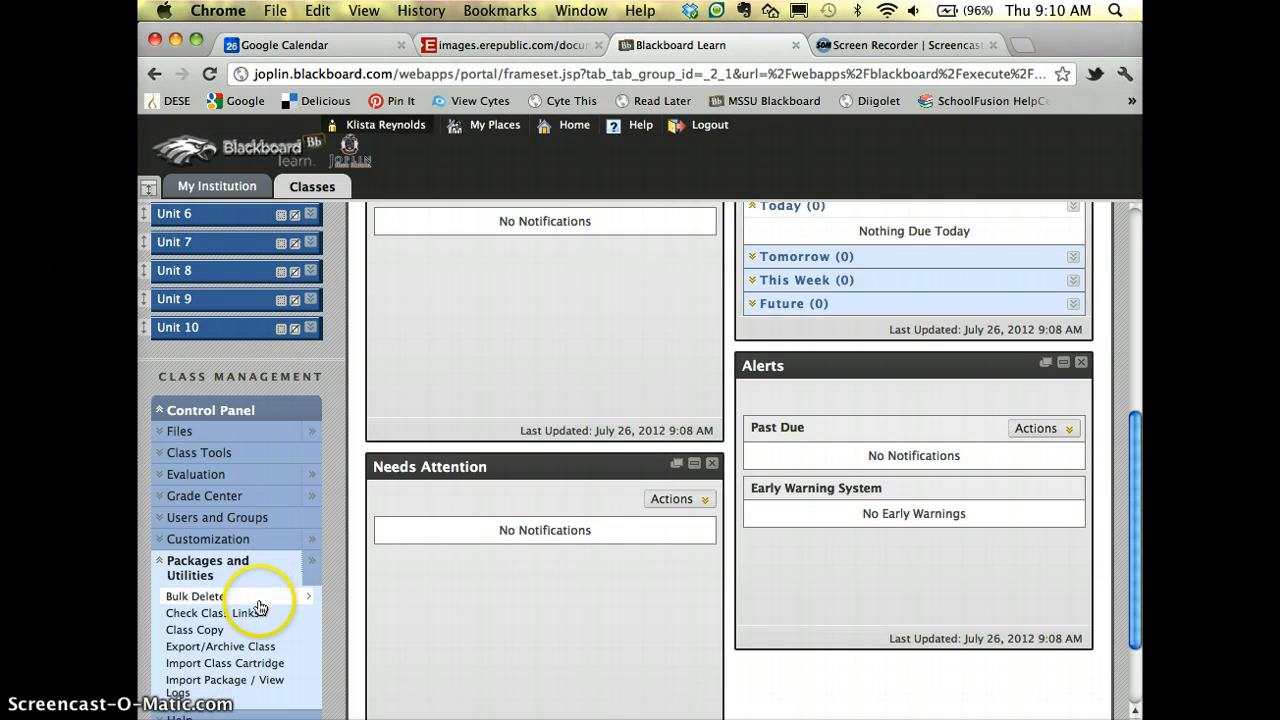
click(255, 648)
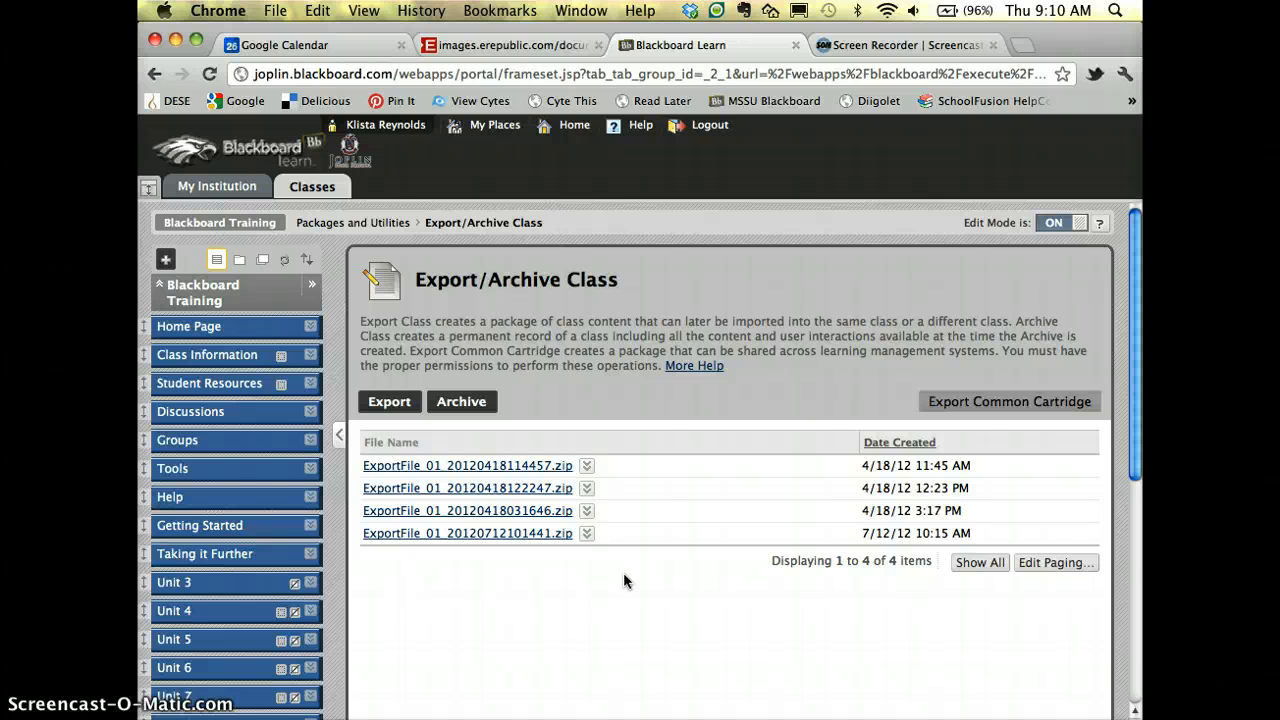
click(395, 405)
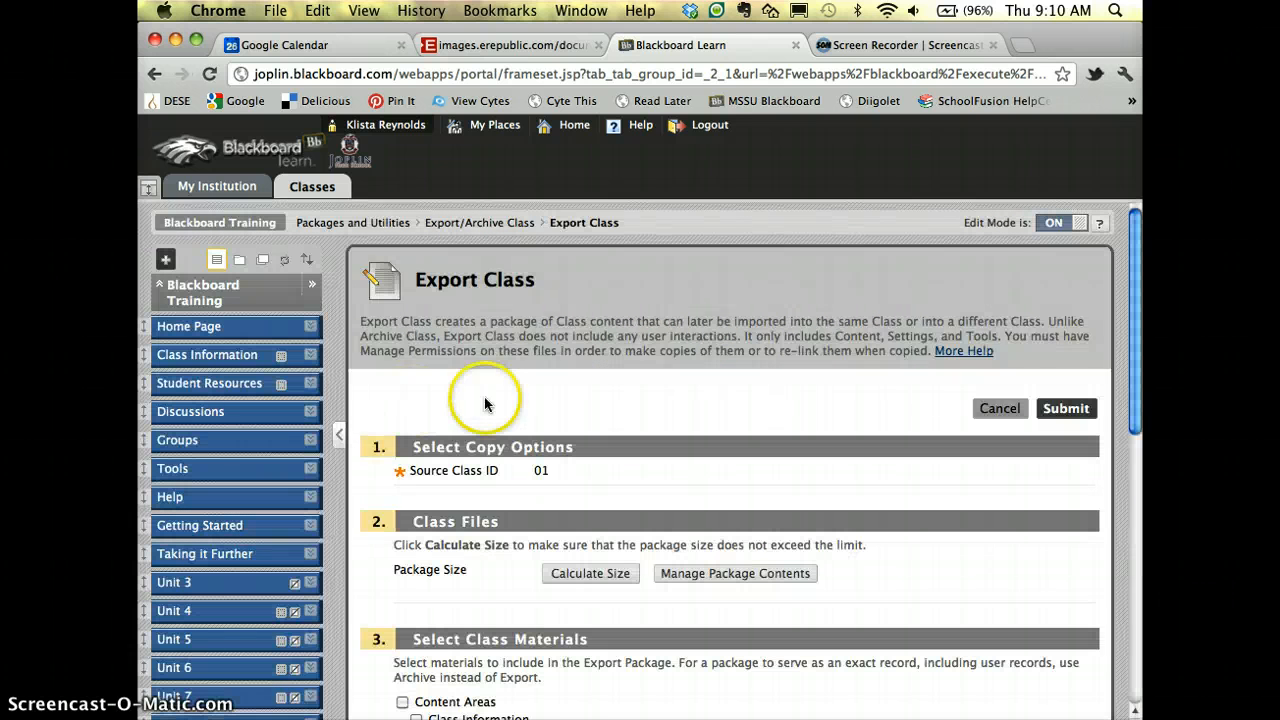
Include the Content Areas in the export package, but exclude Unit 3 through Unit 10.
scroll(534, 403, down, 5)
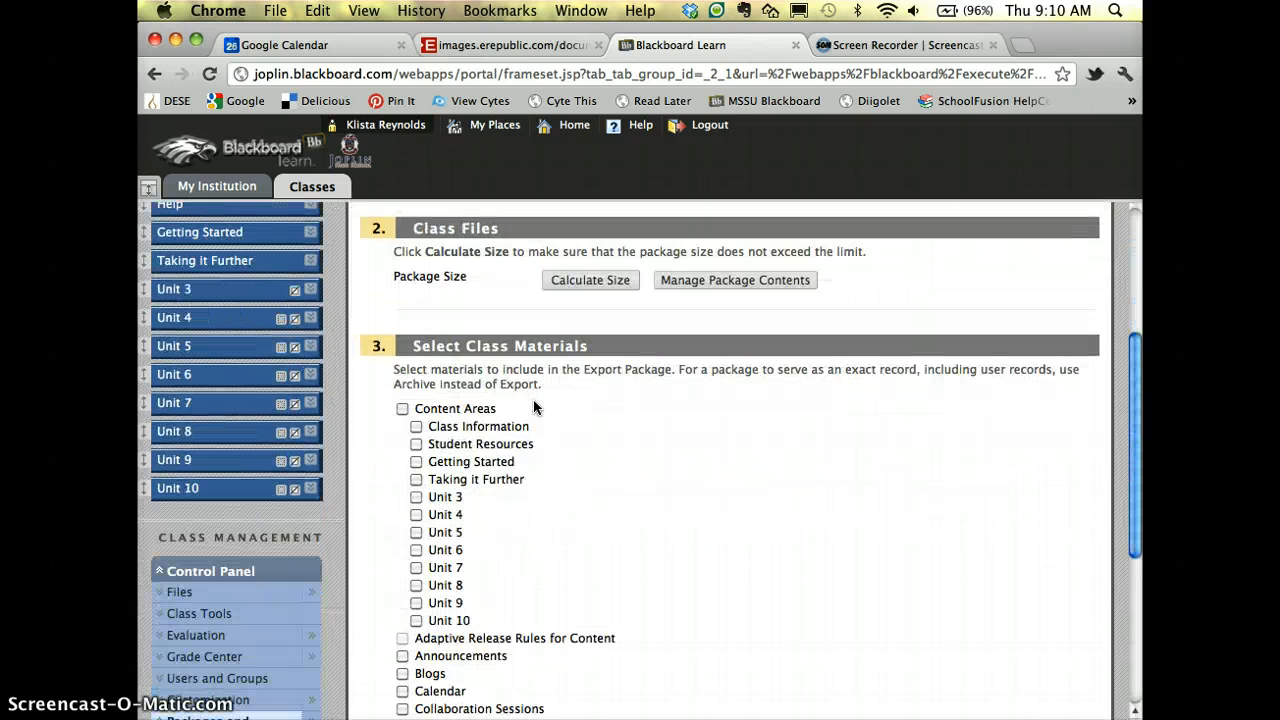
scroll(533, 399, down, 1)
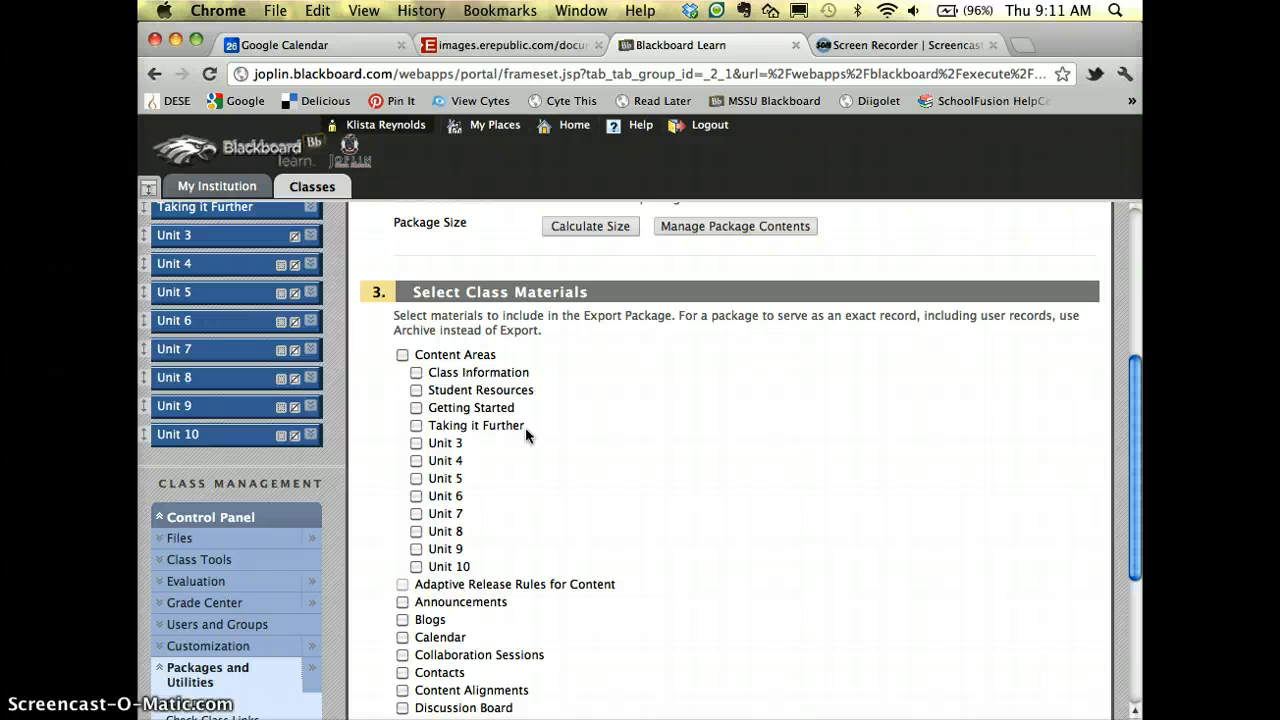
click(402, 355)
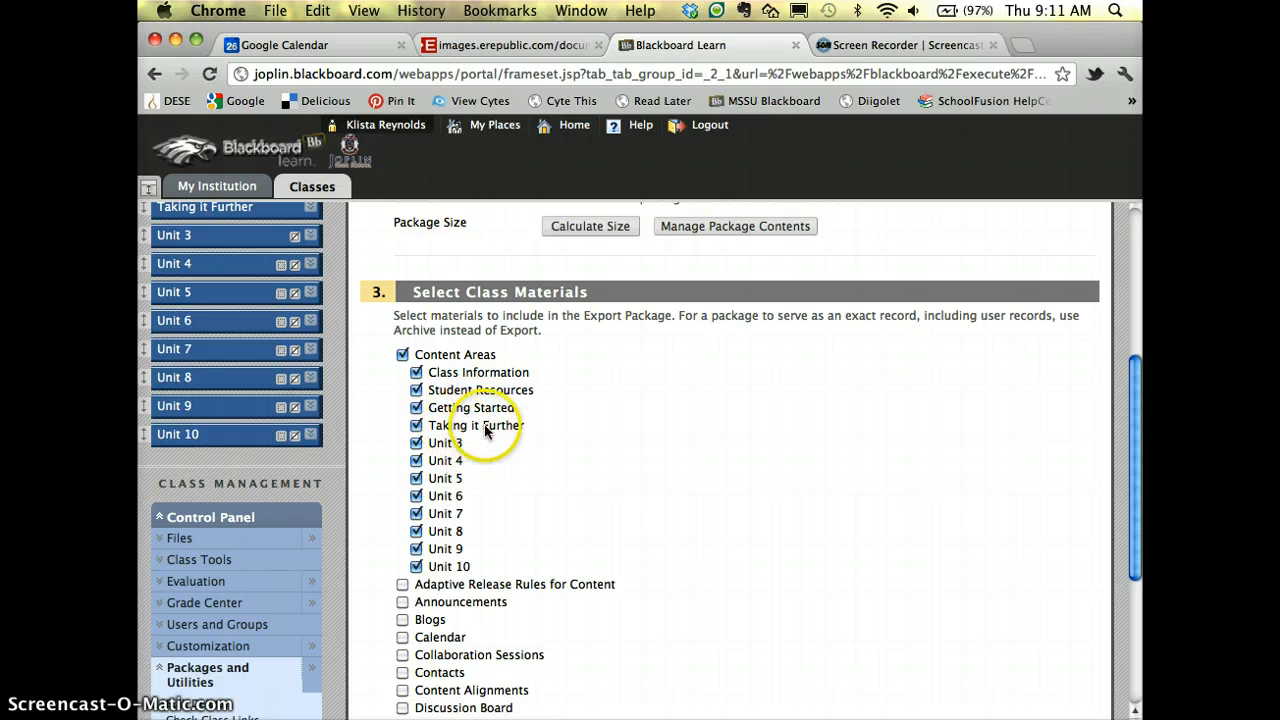
click(416, 443)
click(416, 460)
click(416, 478)
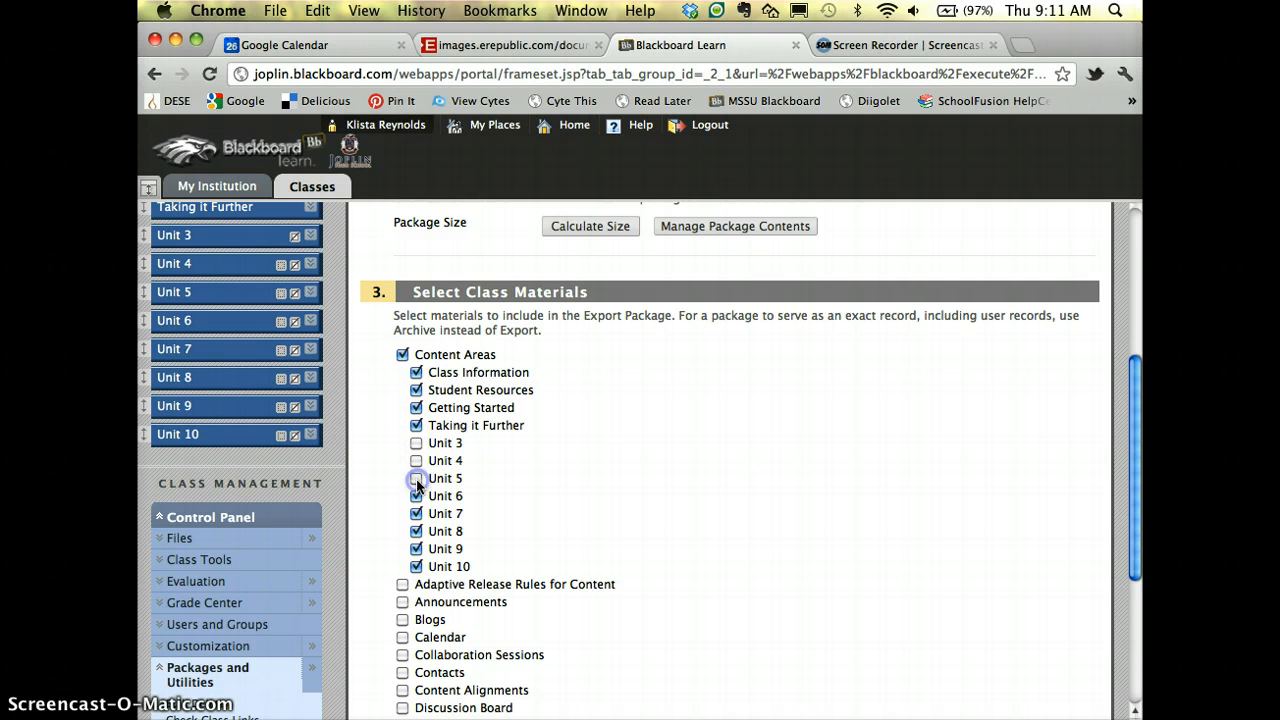
click(416, 496)
click(416, 514)
click(416, 531)
click(416, 549)
click(416, 566)
click(677, 412)
Add Adaptive Release Rules for Content, Blogs and Discussion Board to the export materials.
scroll(676, 415, down, 3)
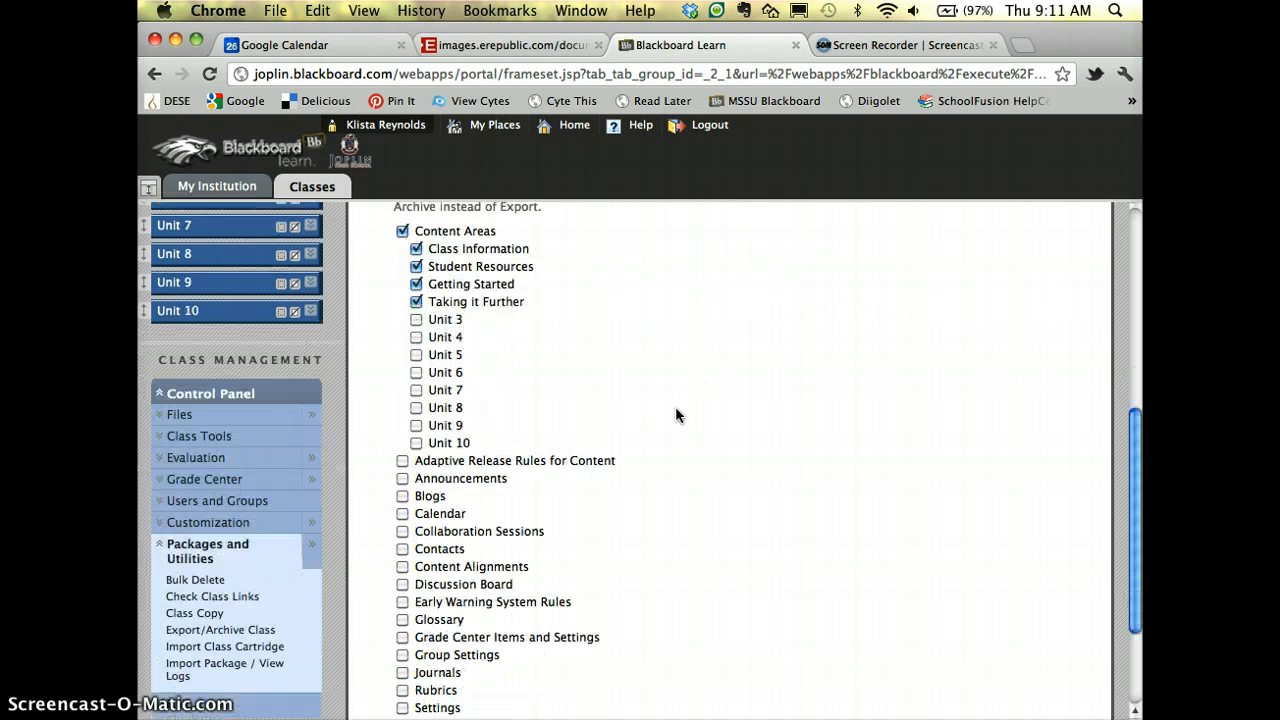
scroll(676, 415, down, 3)
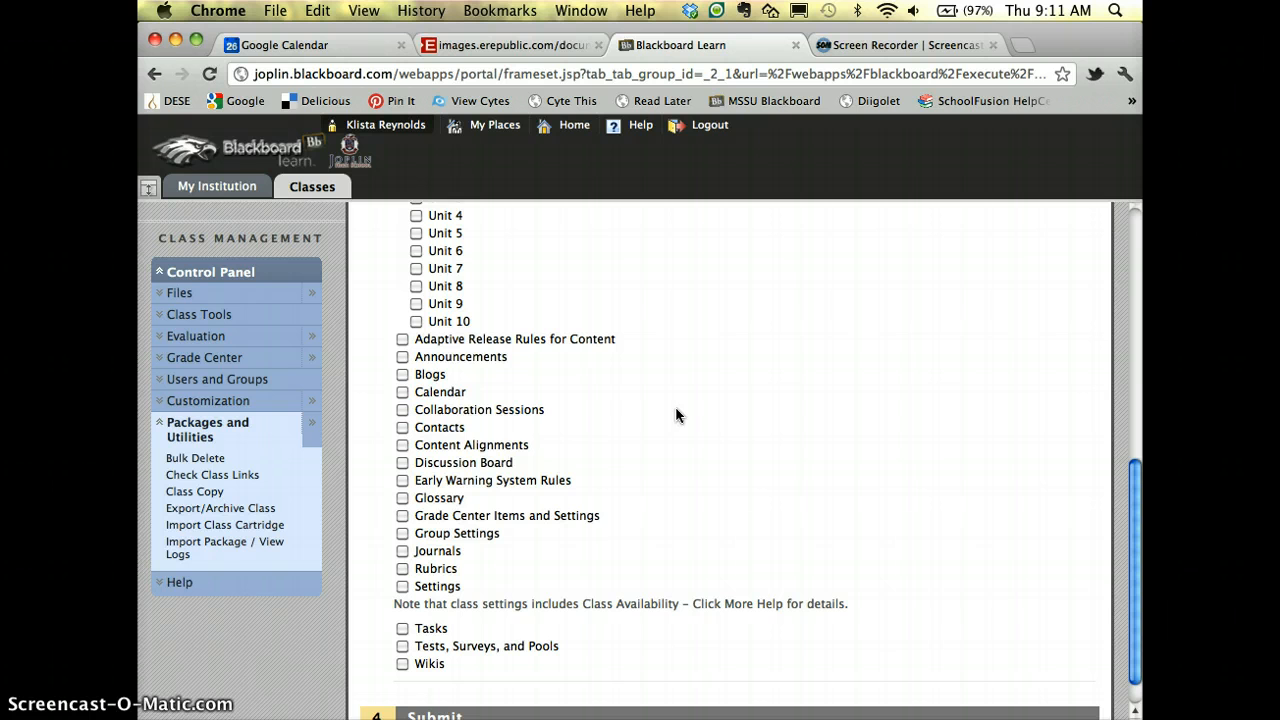
click(402, 340)
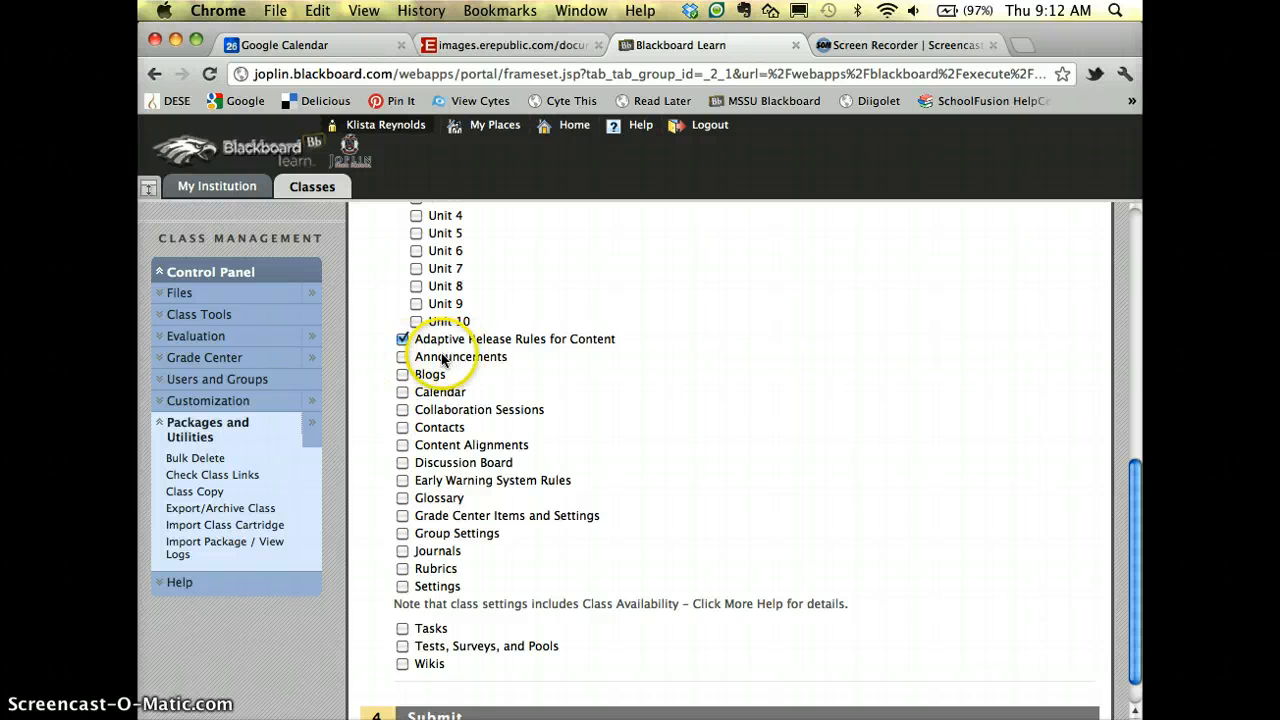
click(403, 375)
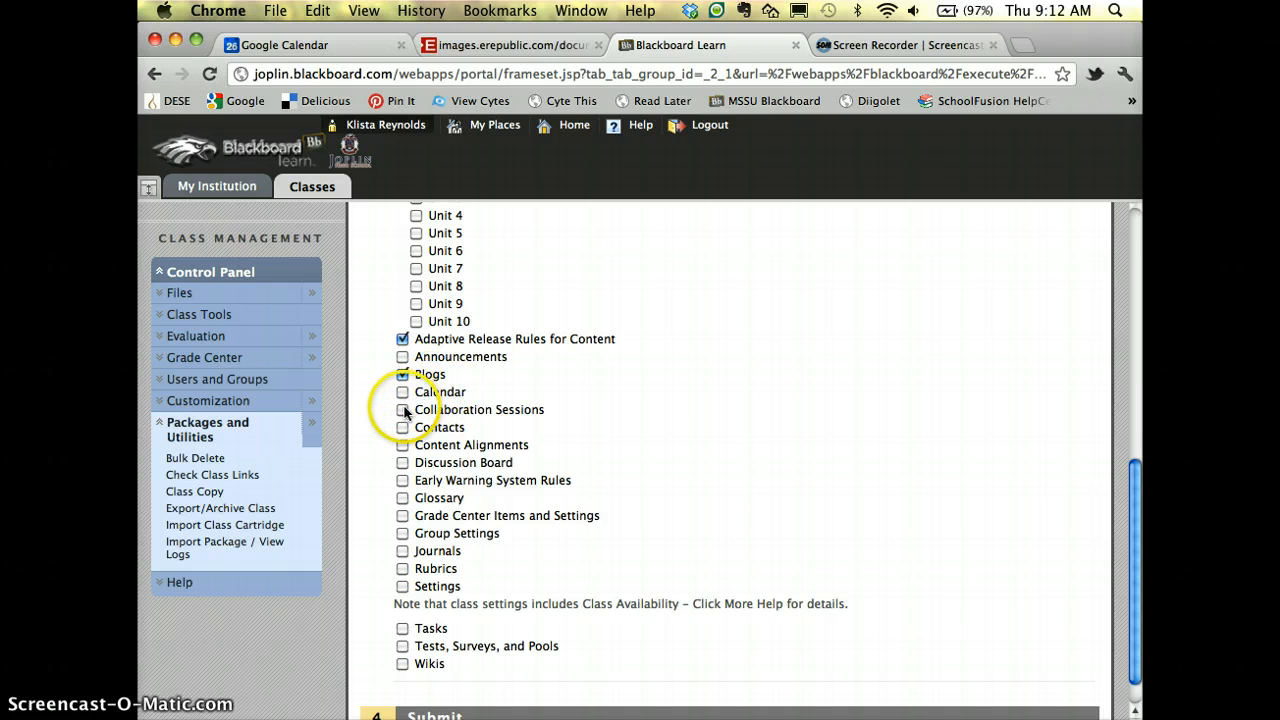
click(403, 463)
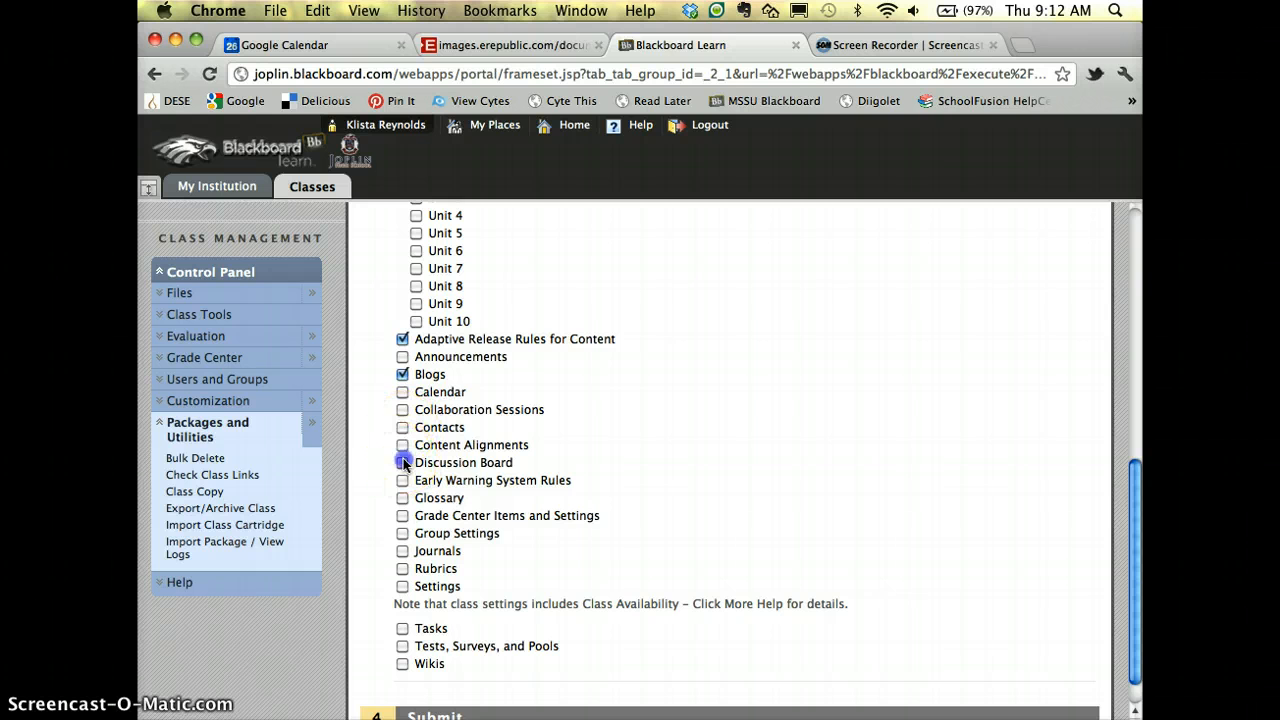
Add Early Warning System Rules, Glossary, Grade Center Items and Settings, and Journals to the export materials.
scroll(450, 455, down, 1)
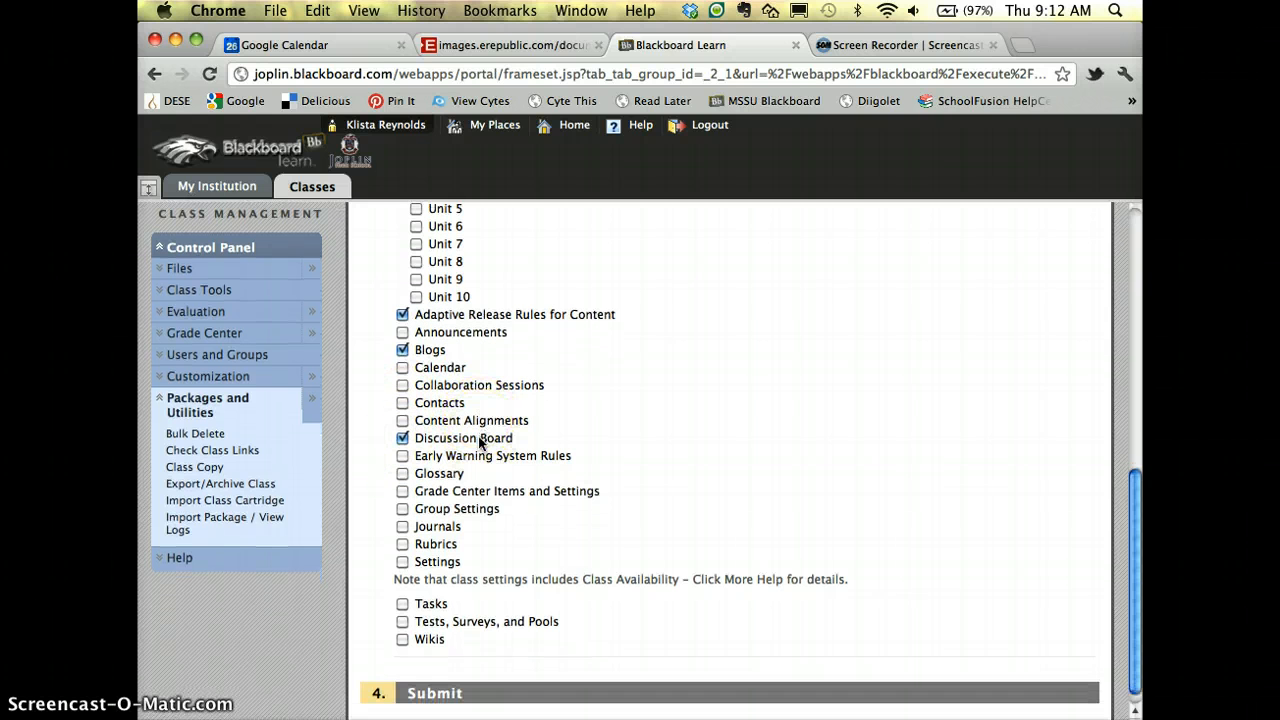
click(403, 457)
click(403, 474)
click(403, 492)
click(402, 510)
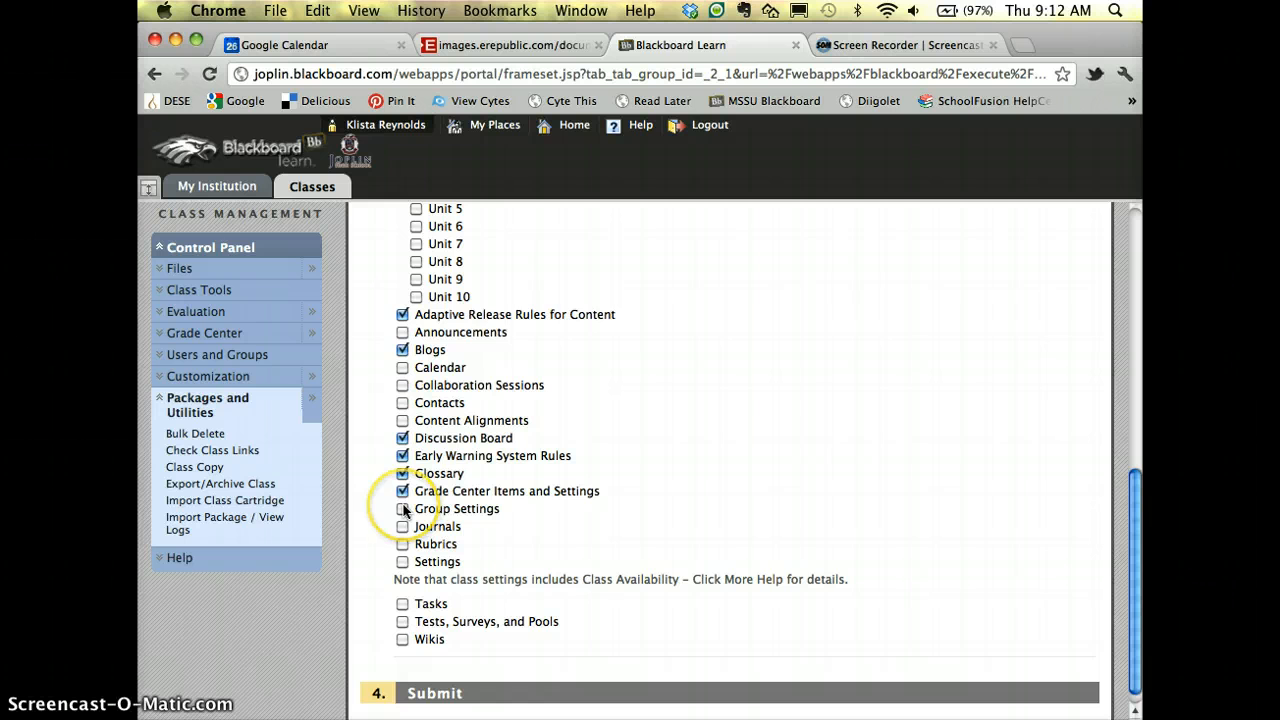
scroll(404, 511, down, 1)
click(403, 511)
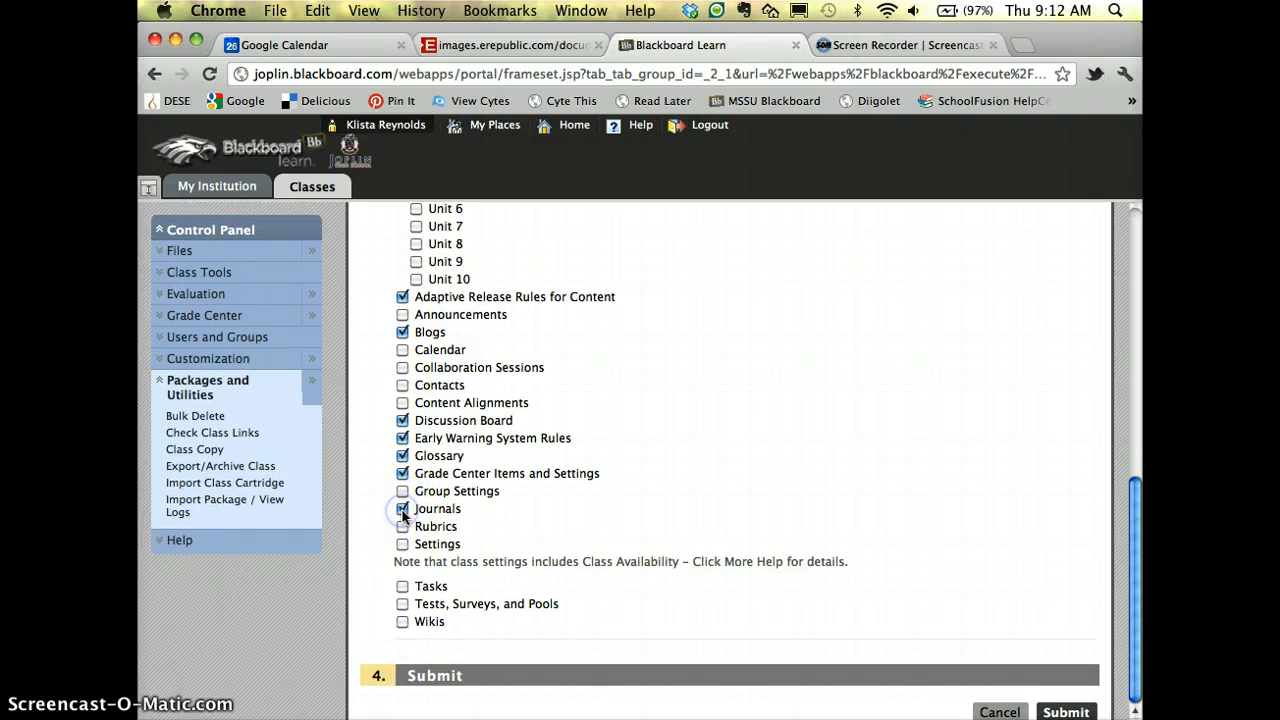
Add Rubrics, Settings, Tasks, Tests, Surveys, and Pools, and Wikis to the export materials, and submit the class export.
click(402, 527)
click(403, 546)
click(402, 586)
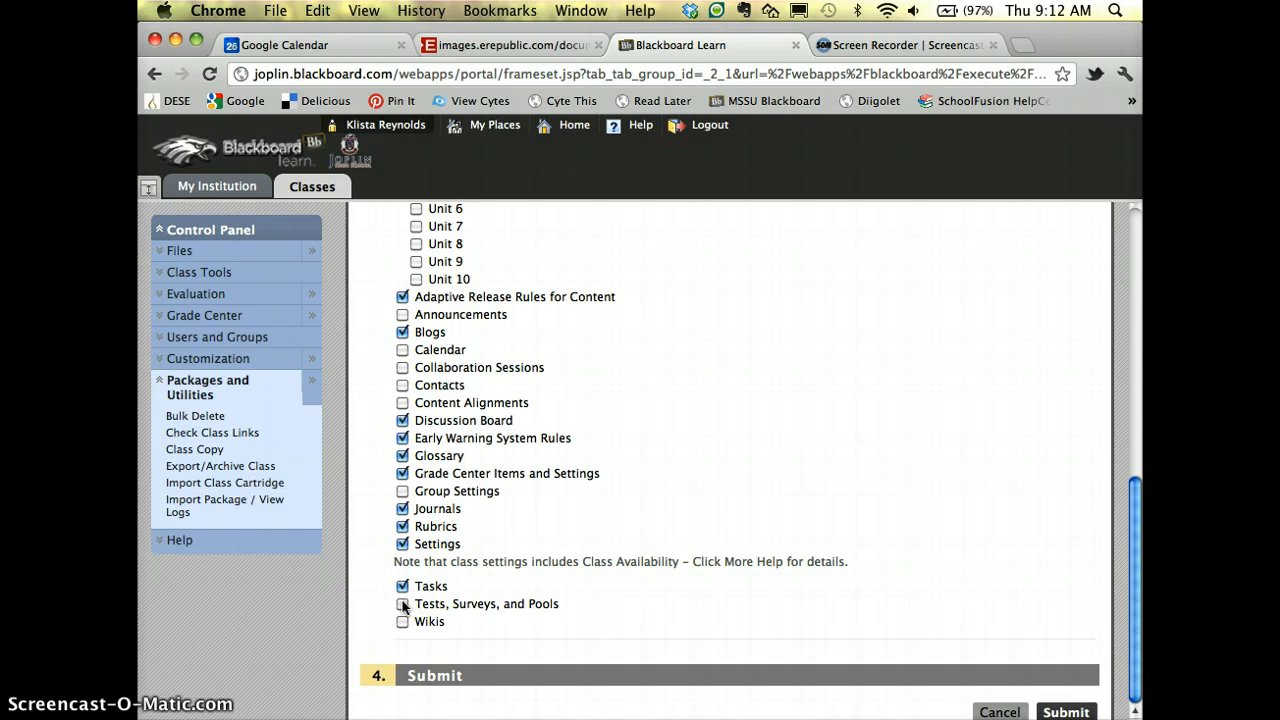
click(402, 604)
click(402, 622)
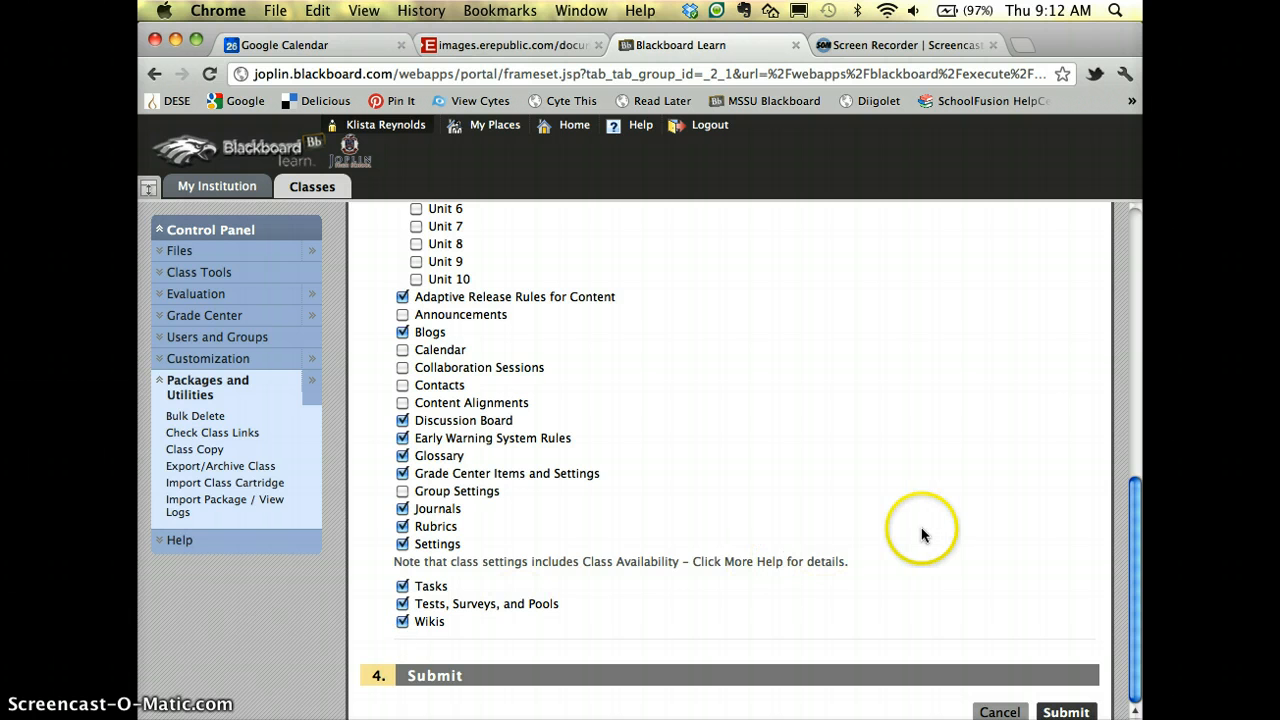
click(1056, 712)
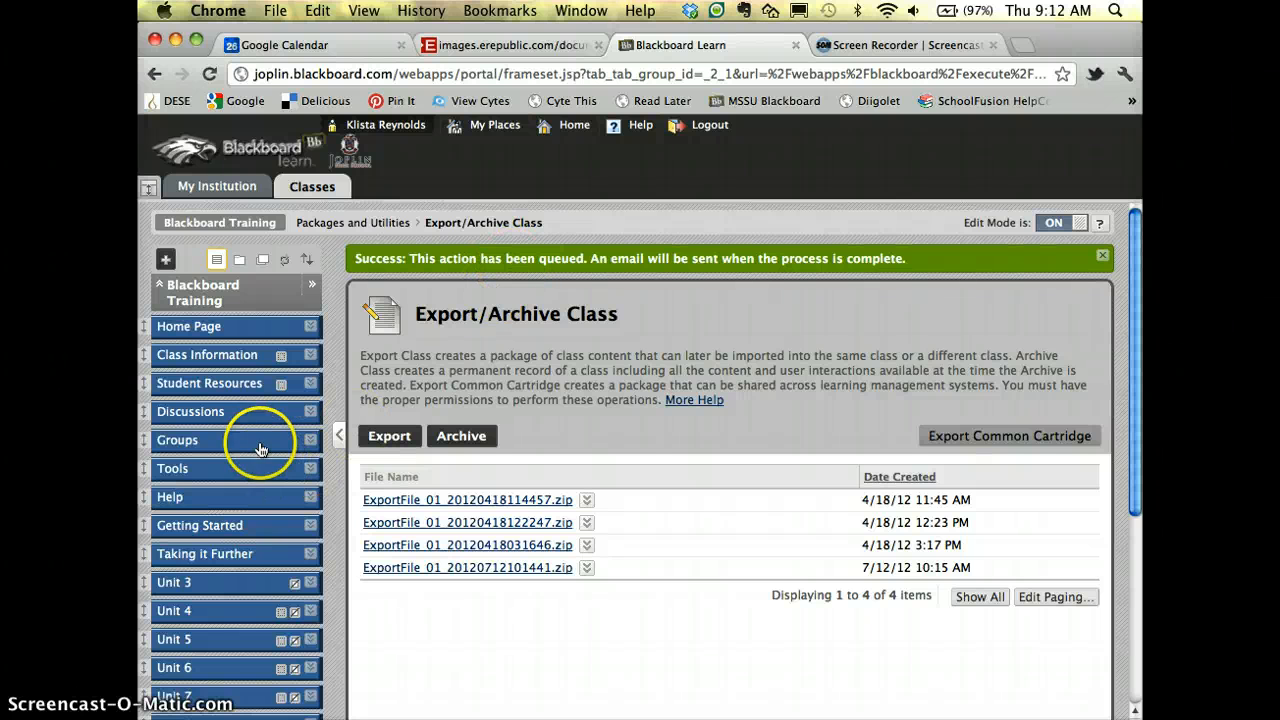
Reload the class site, reopen the Export/Archive Class page and download ExportFile_01_20120726091234.zip.
click(210, 74)
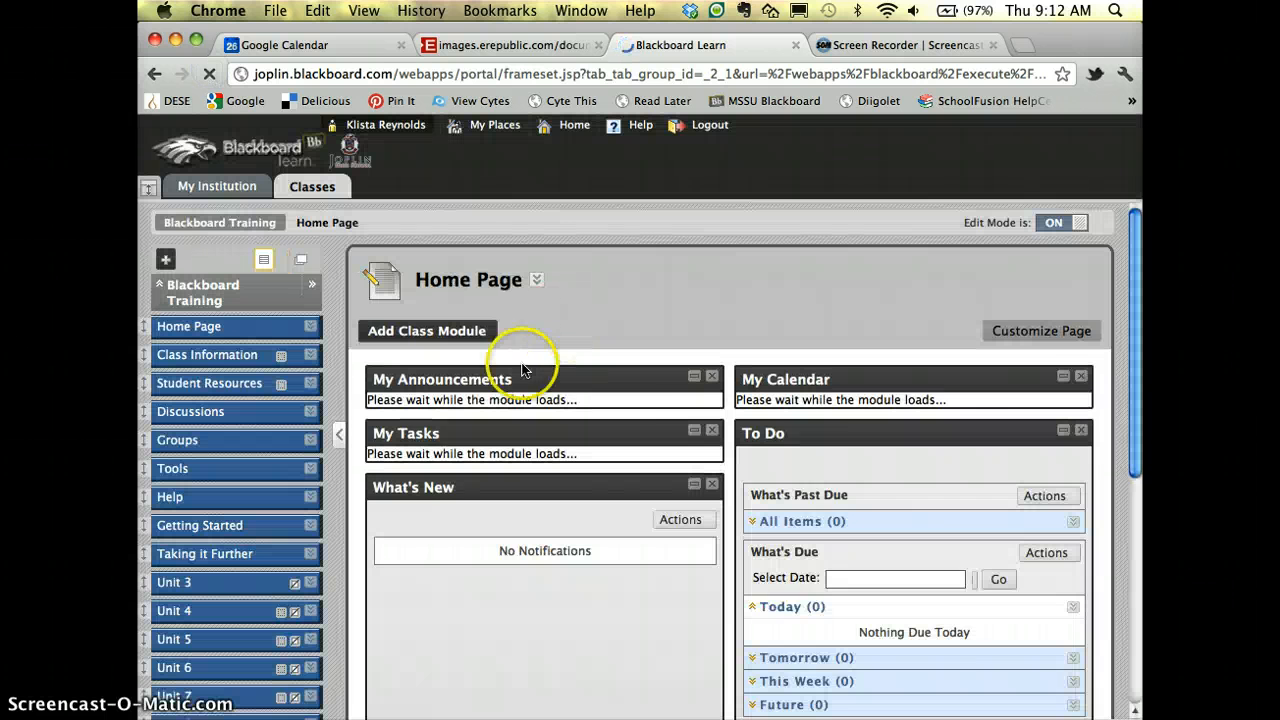
scroll(338, 352, down, 5)
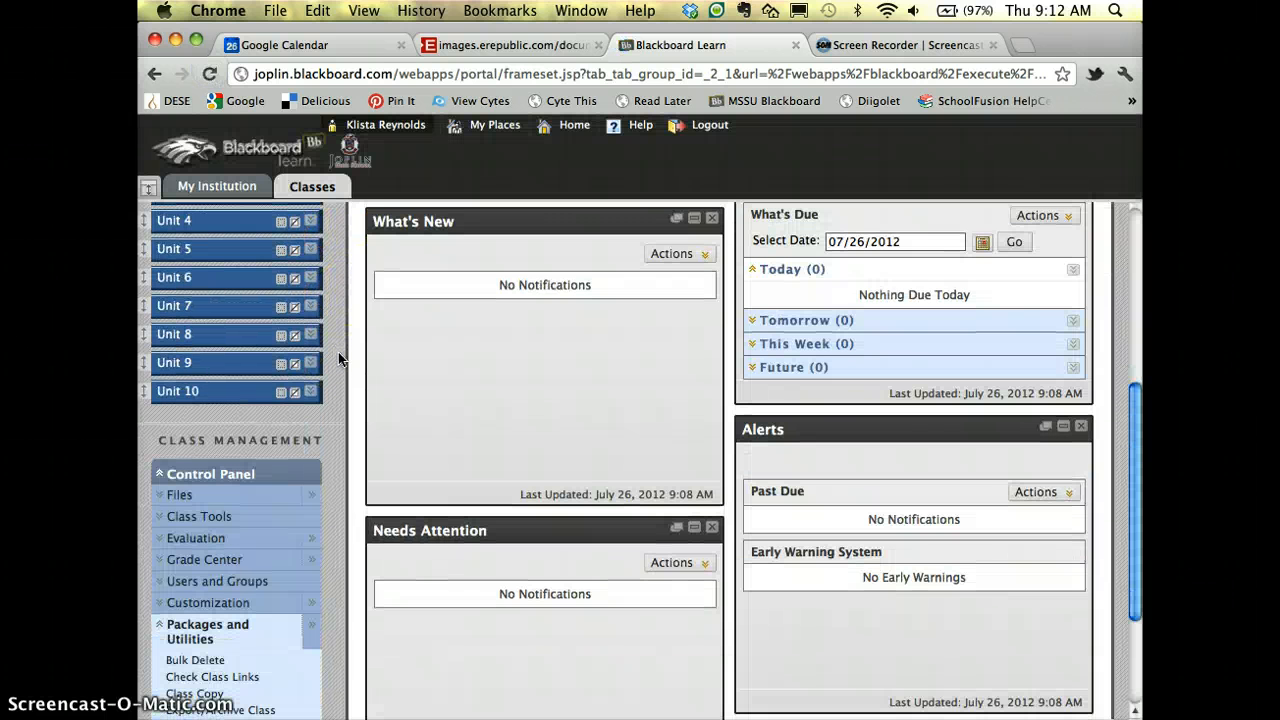
scroll(338, 352, down, 2)
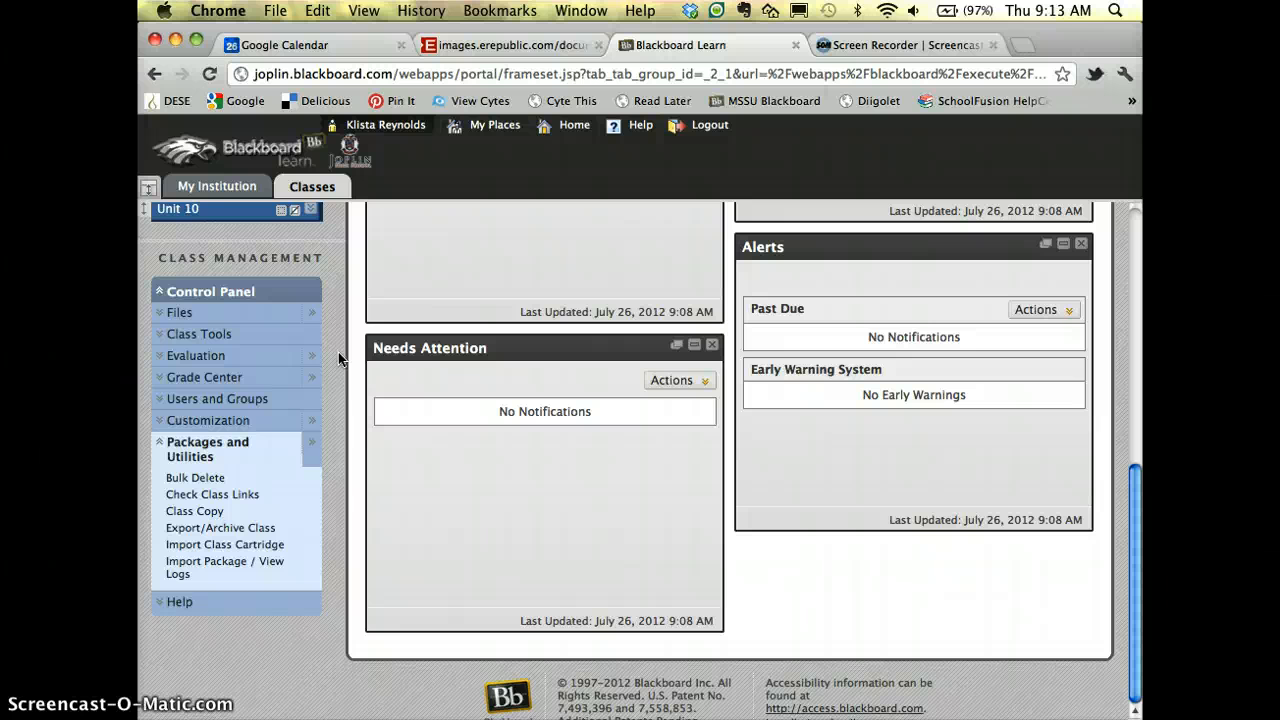
click(263, 531)
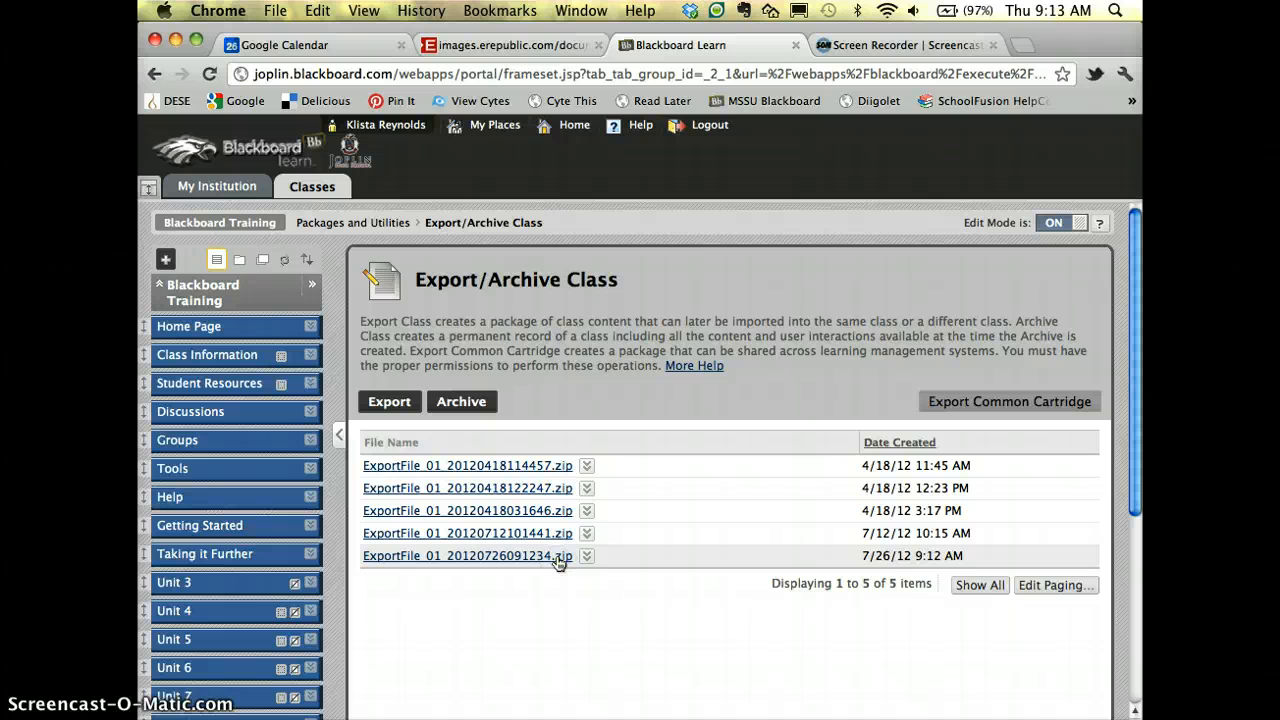
click(557, 557)
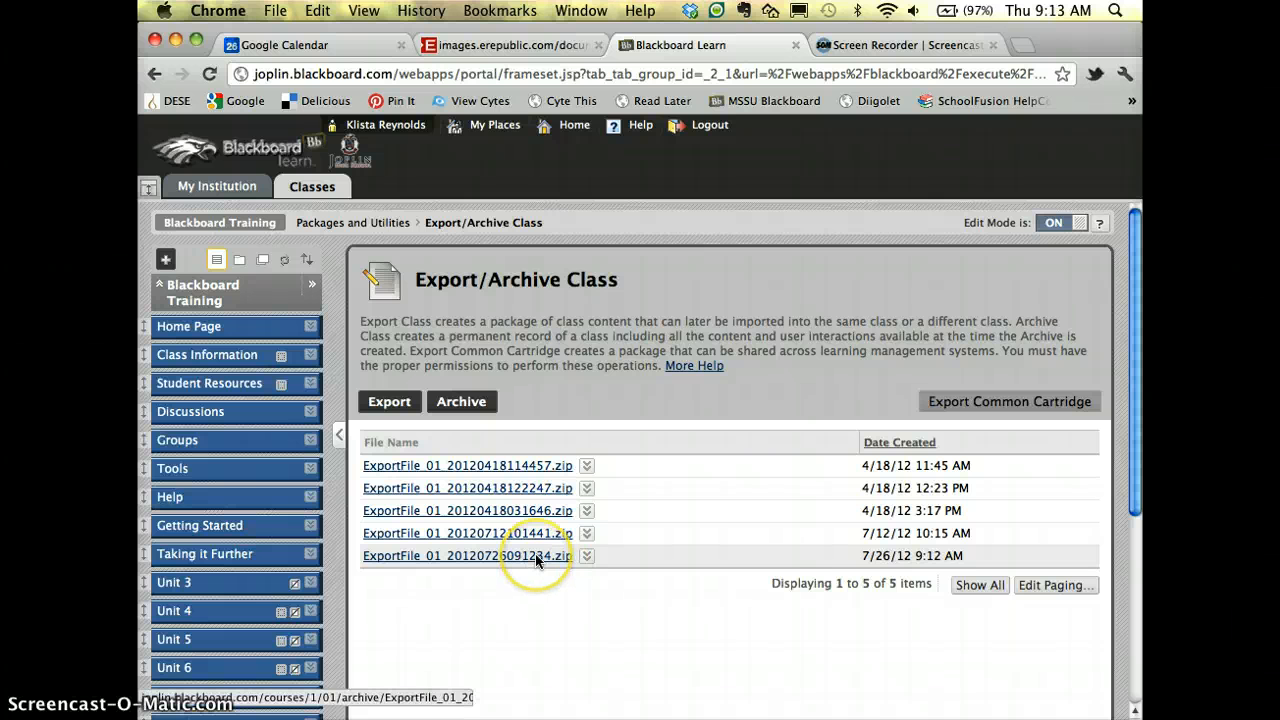
Locate the downloaded ExportFile_01_20120726091234.zip among the recent downloads.
scroll(535, 561, down, 2)
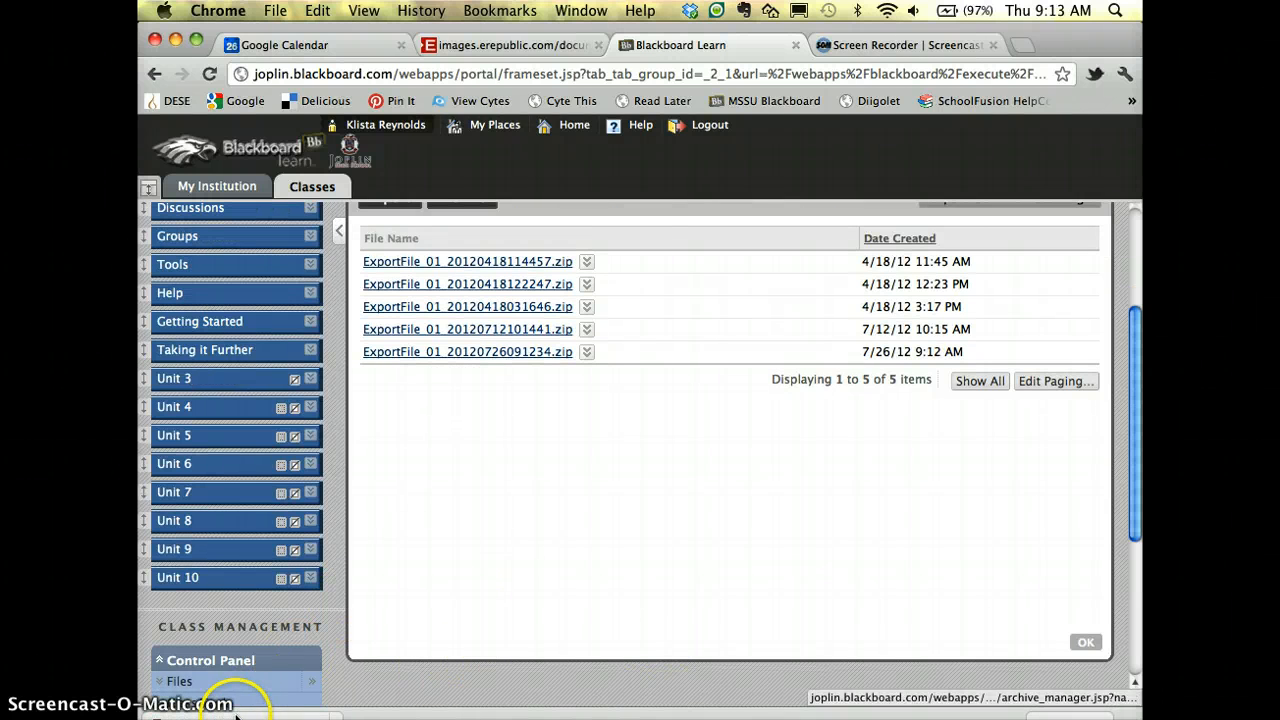
scroll(406, 593, down, 3)
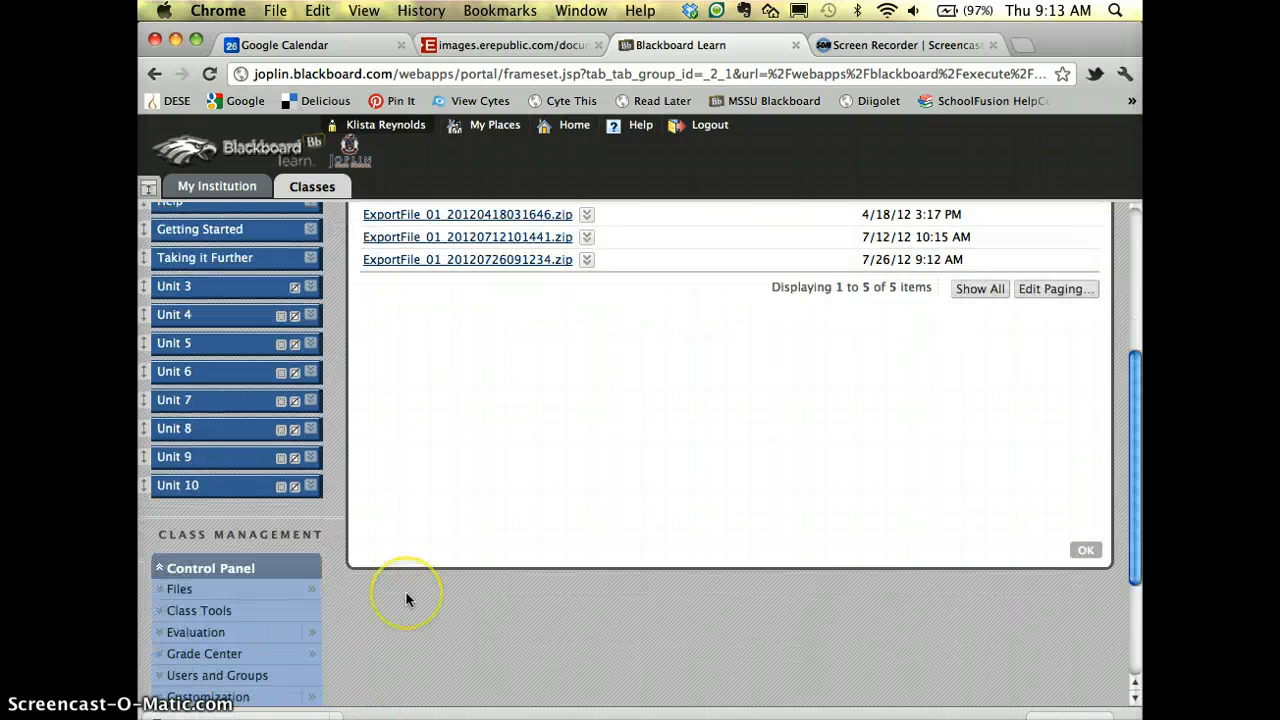
scroll(406, 593, up, 3)
scroll(406, 599, up, 1)
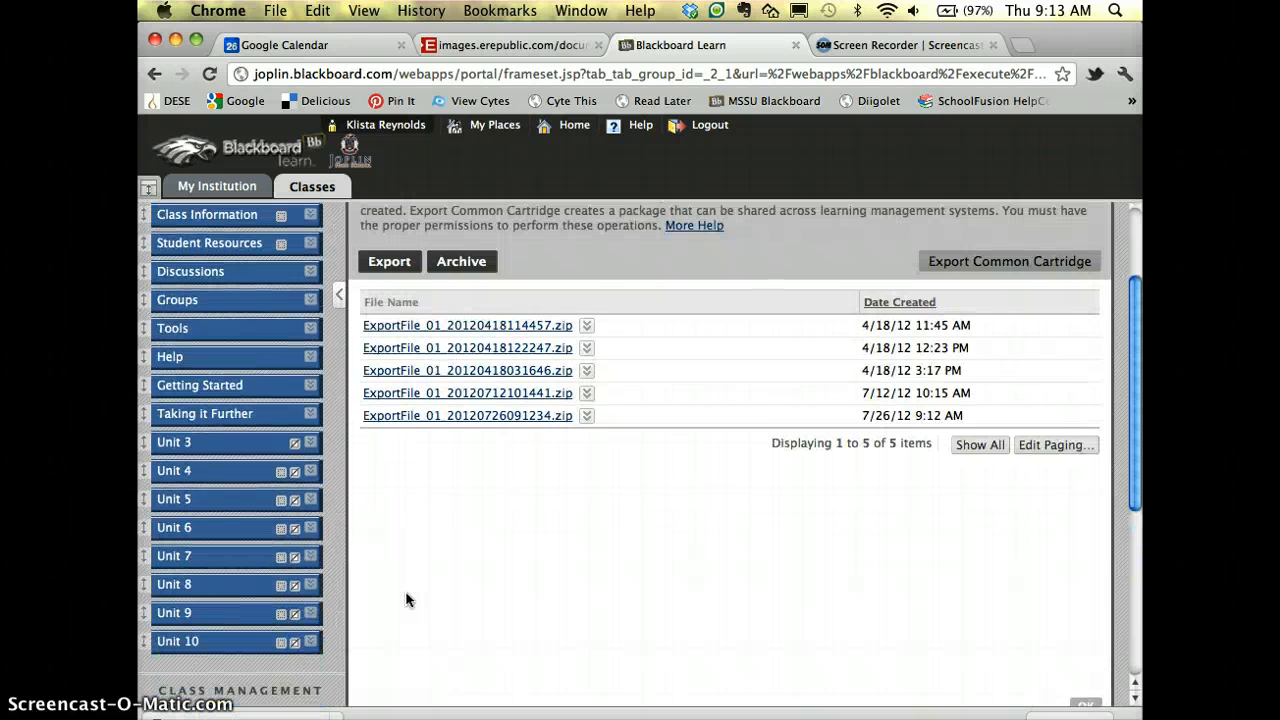
mouse_move(1025, 718)
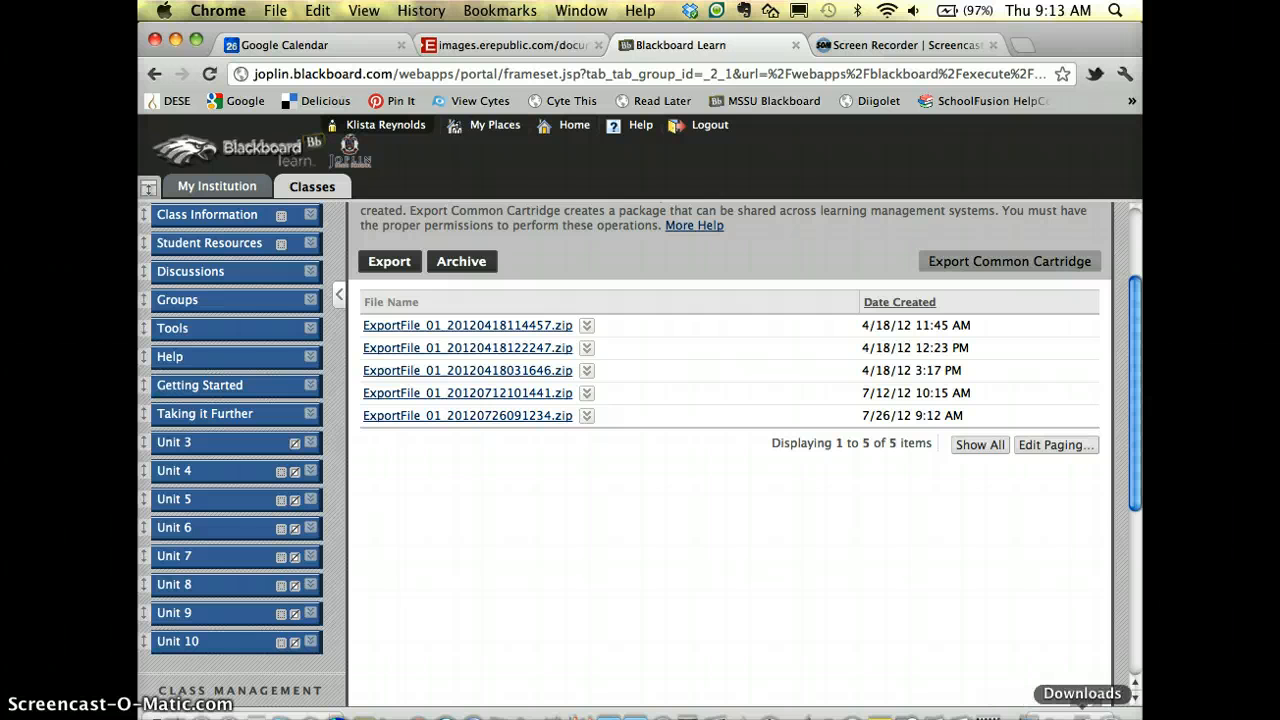
click(1082, 713)
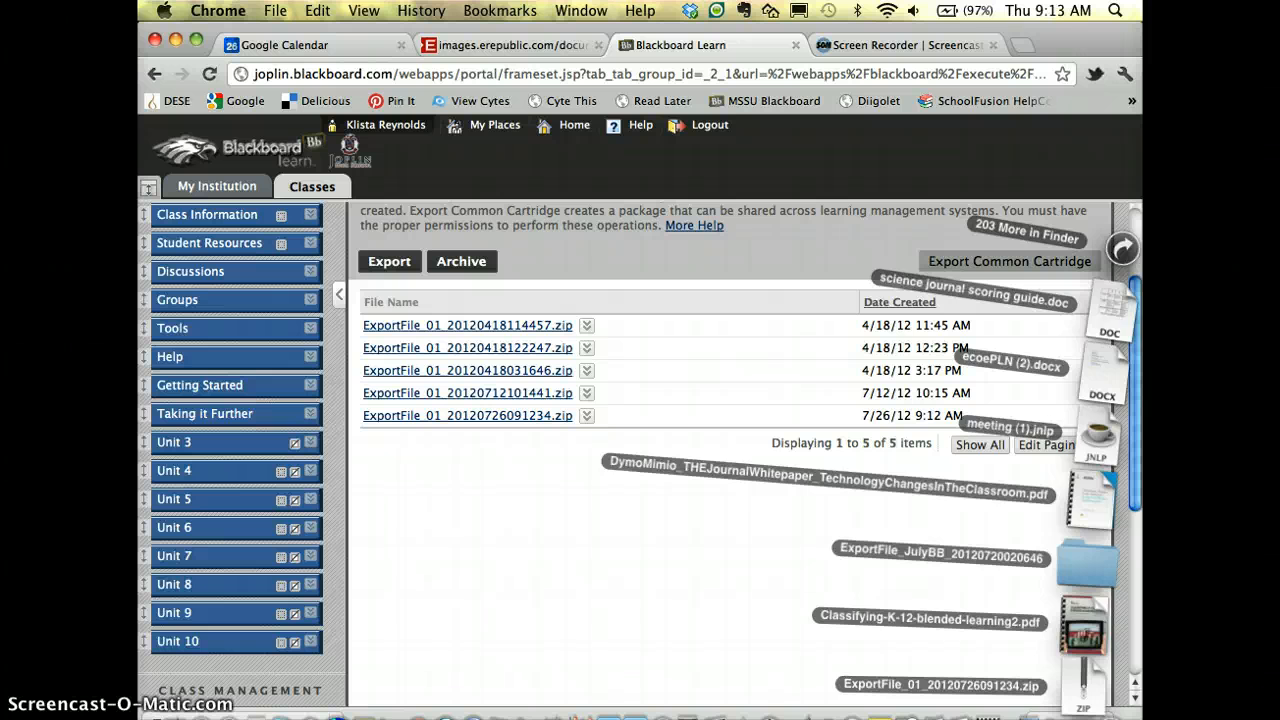
click(1083, 690)
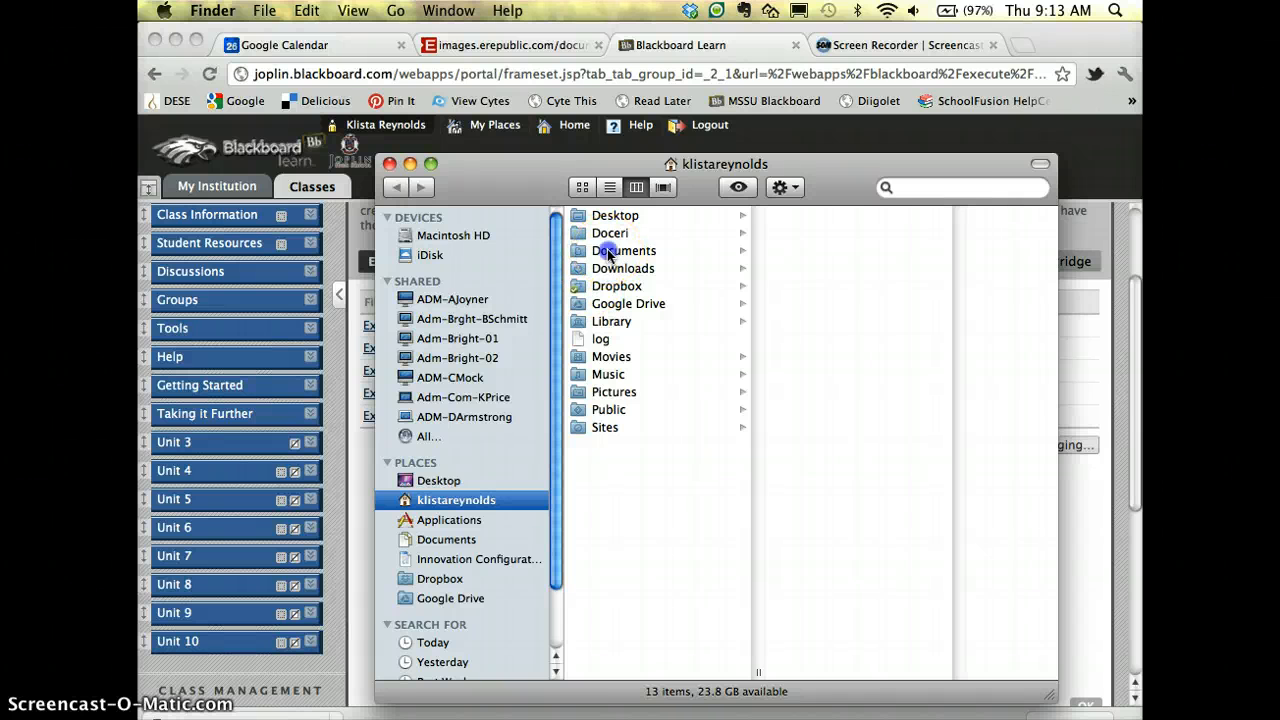
Move the downloaded ExportFile_01_20120726091234.zip into the Blackboard folder inside Documents and close the file window.
click(612, 252)
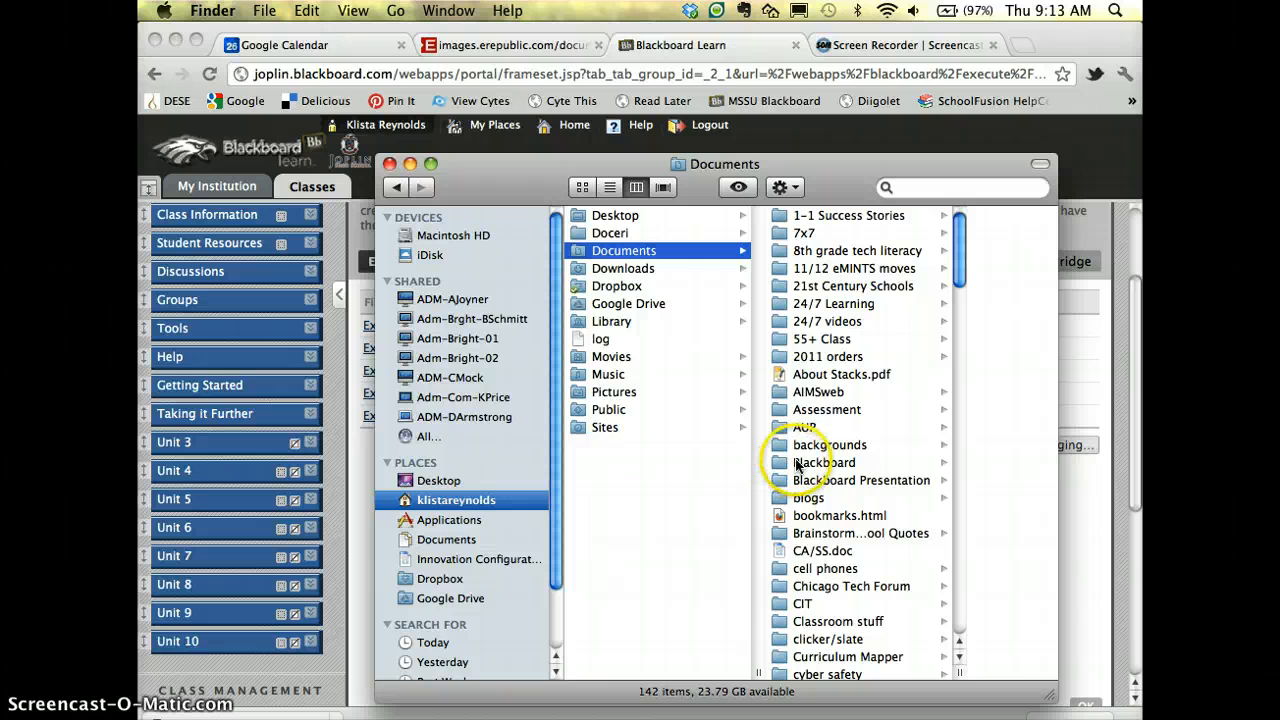
click(798, 464)
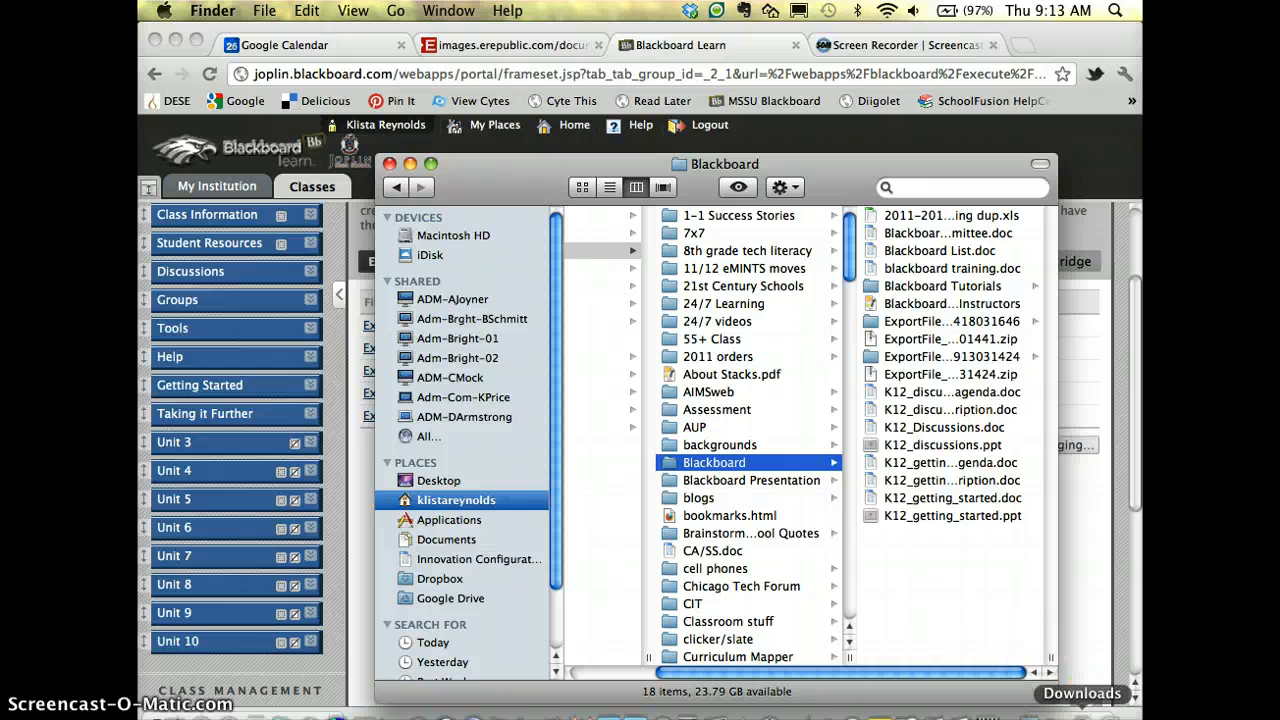
click(1082, 715)
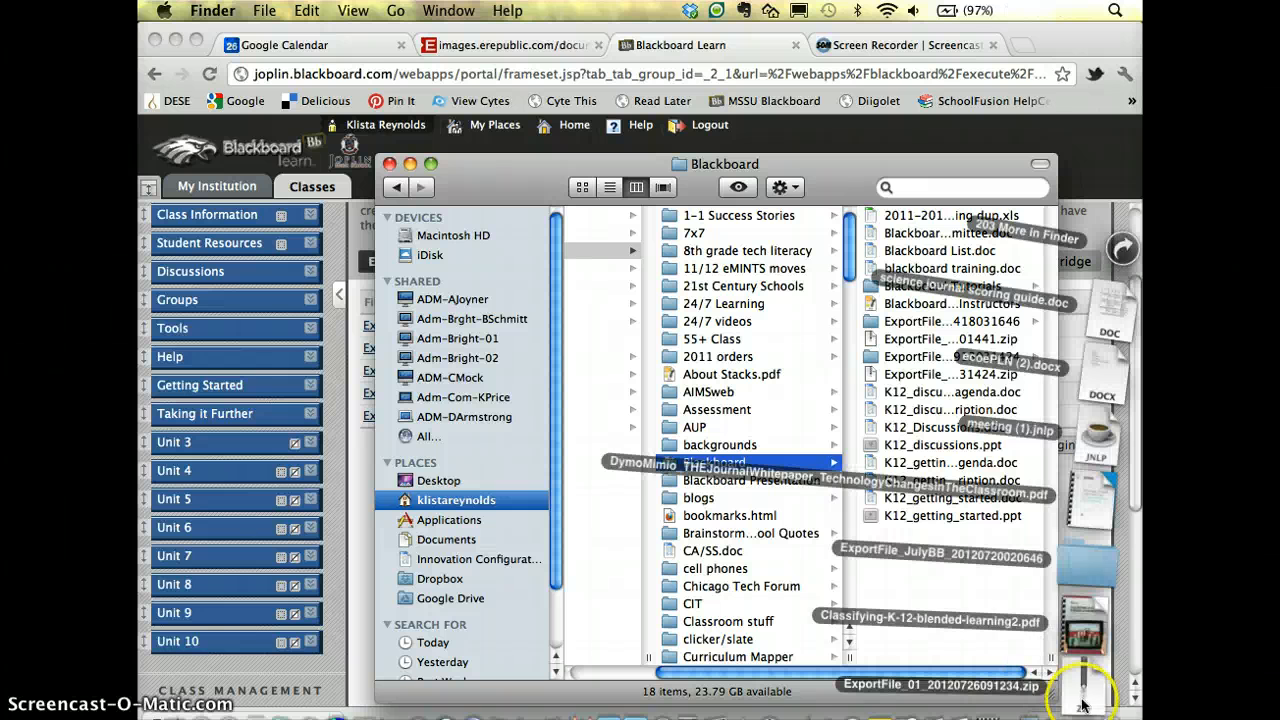
drag(1076, 686, 912, 590)
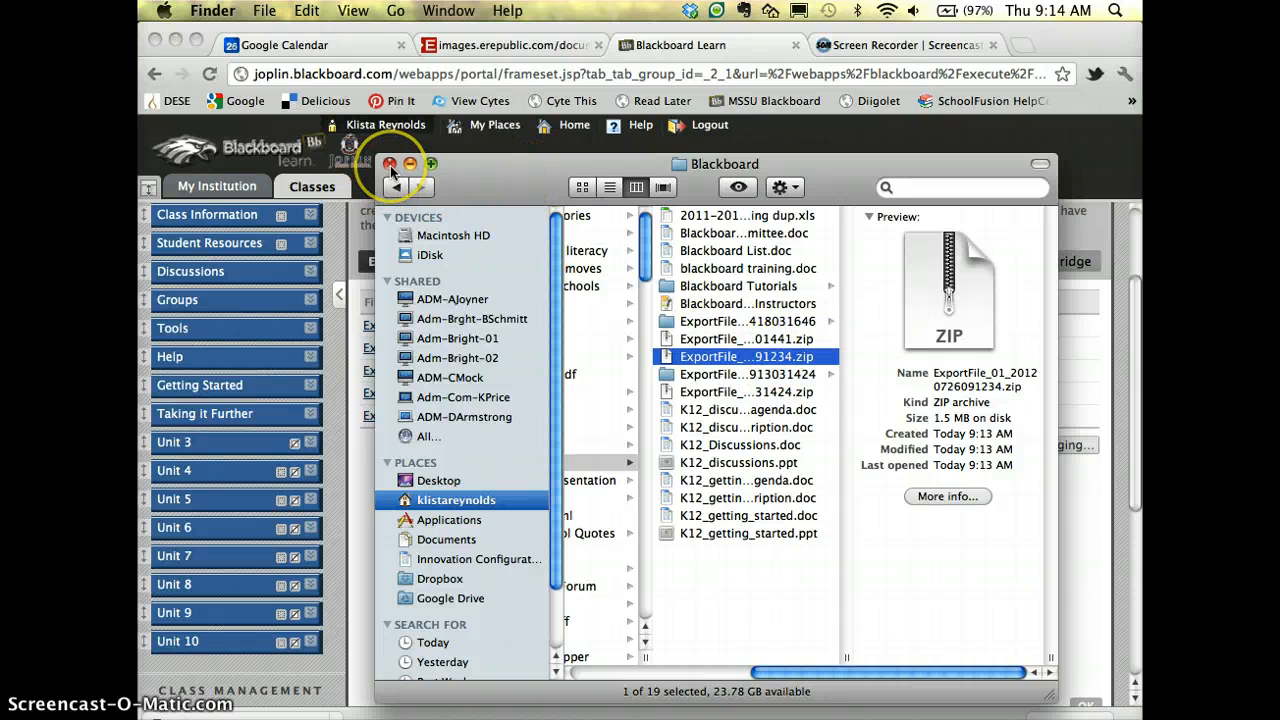
click(390, 165)
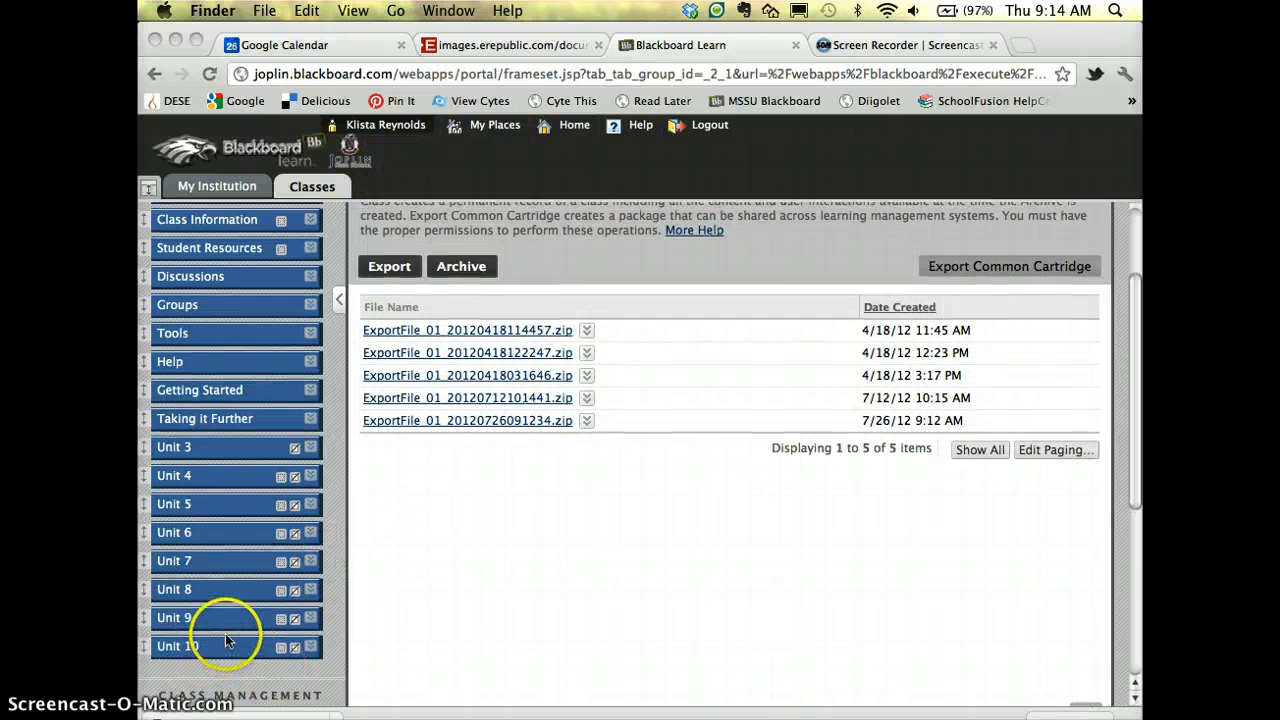
Return to the My Institution page and open Practice Course from the classes being taught.
scroll(225, 633, up, 3)
click(228, 186)
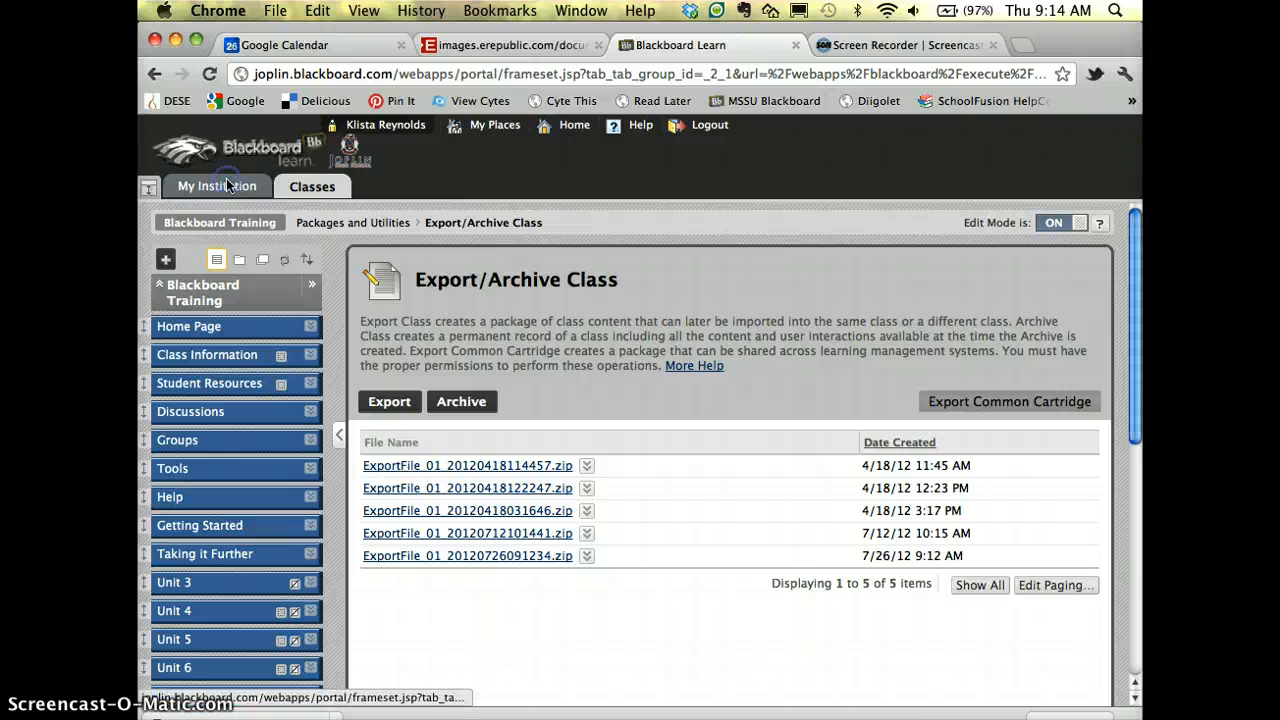
click(226, 188)
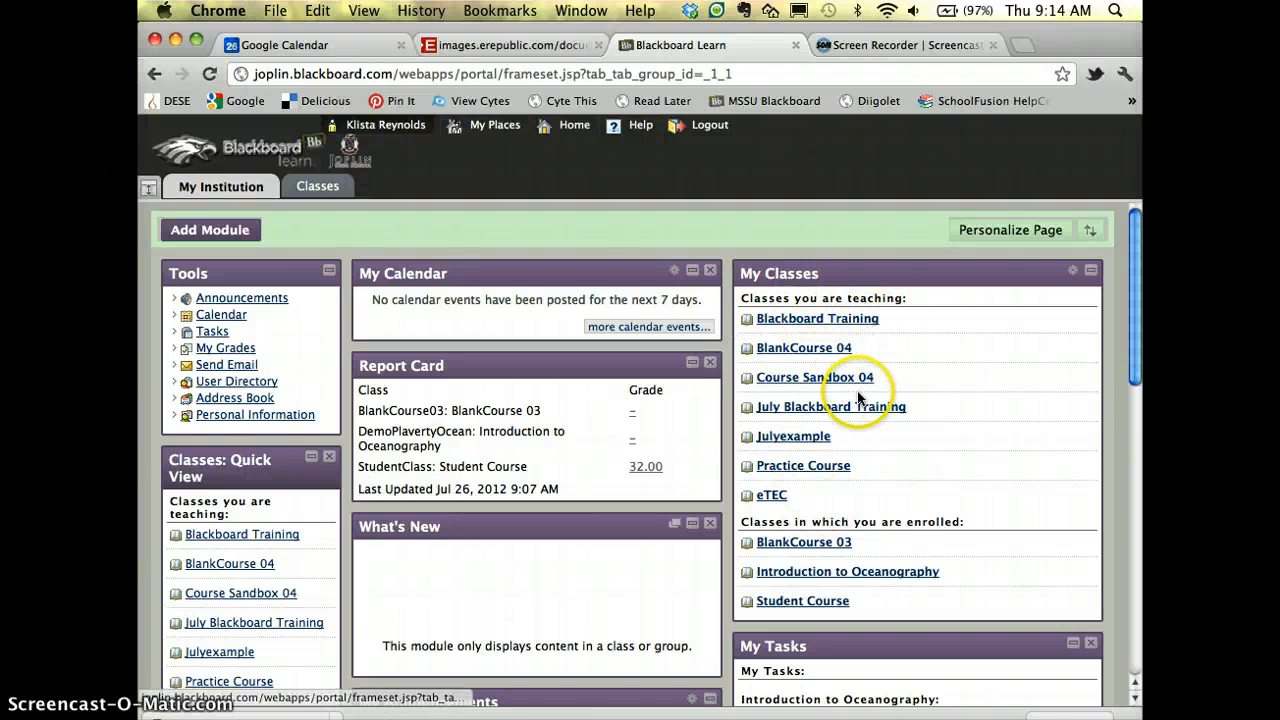
click(806, 468)
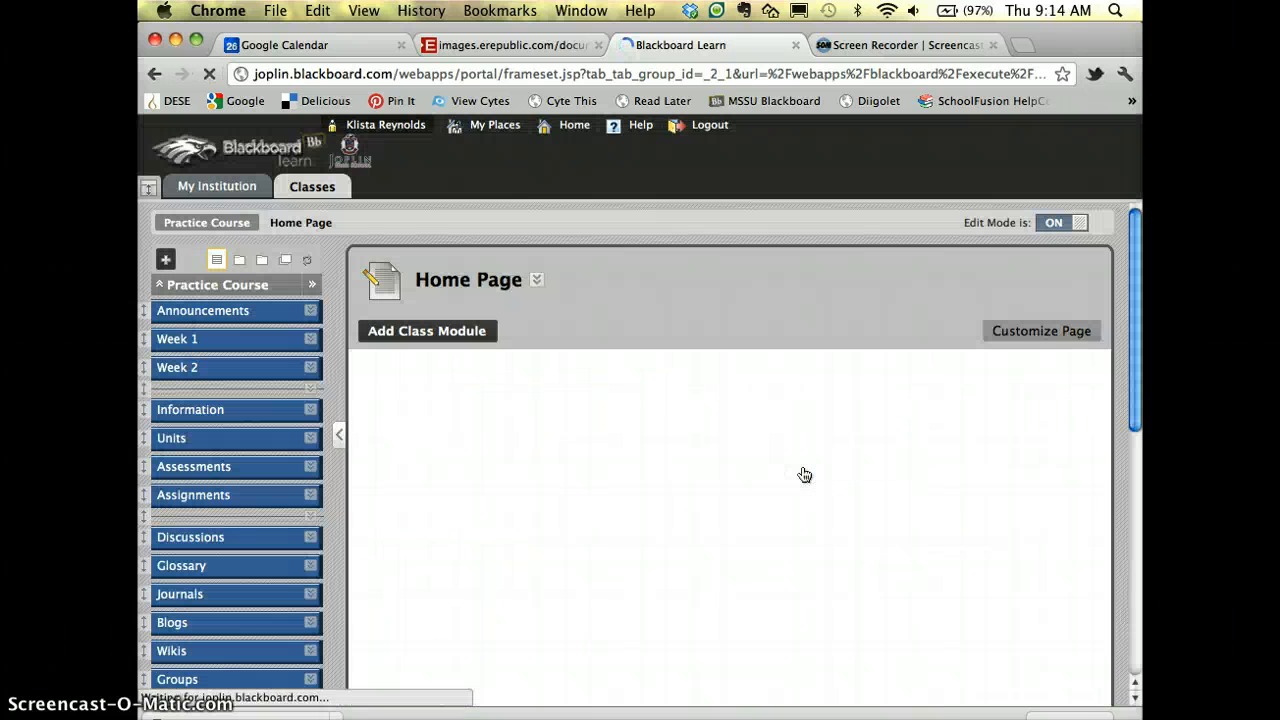
Open the Import Package form from Practice Course's Packages and Utilities.
scroll(276, 320, down, 1)
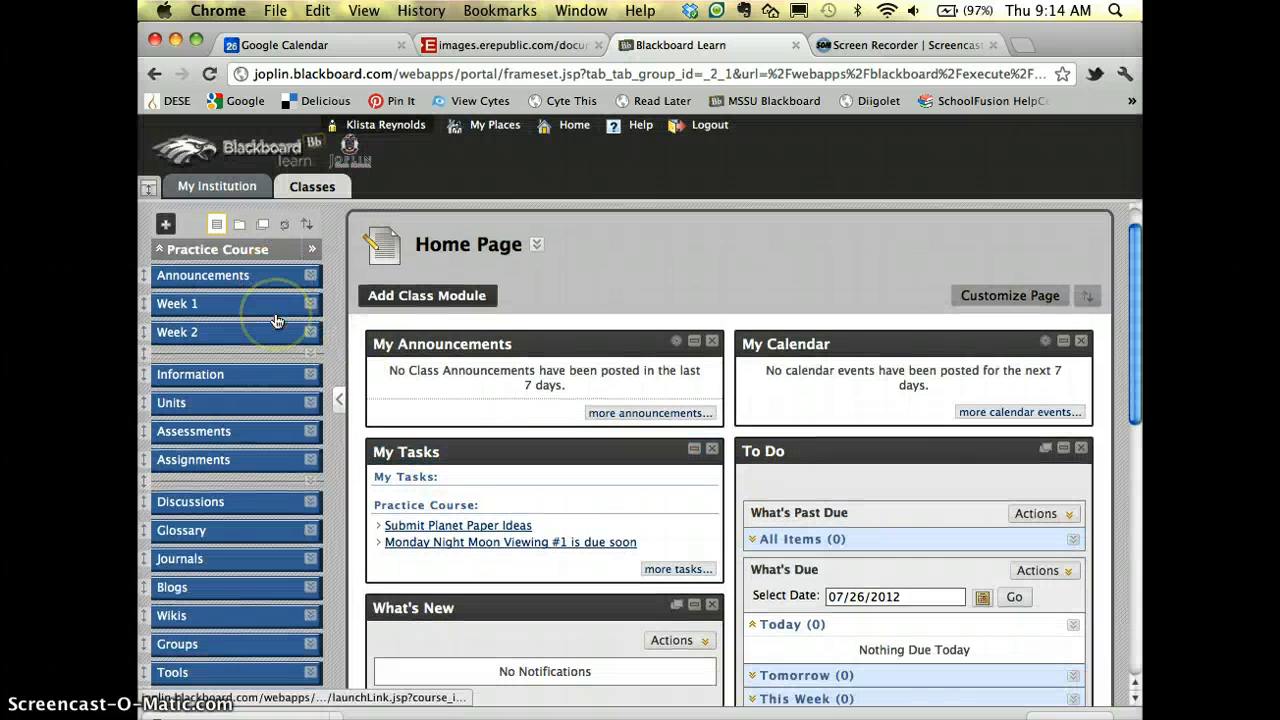
scroll(276, 320, down, 2)
scroll(234, 606, up, 3)
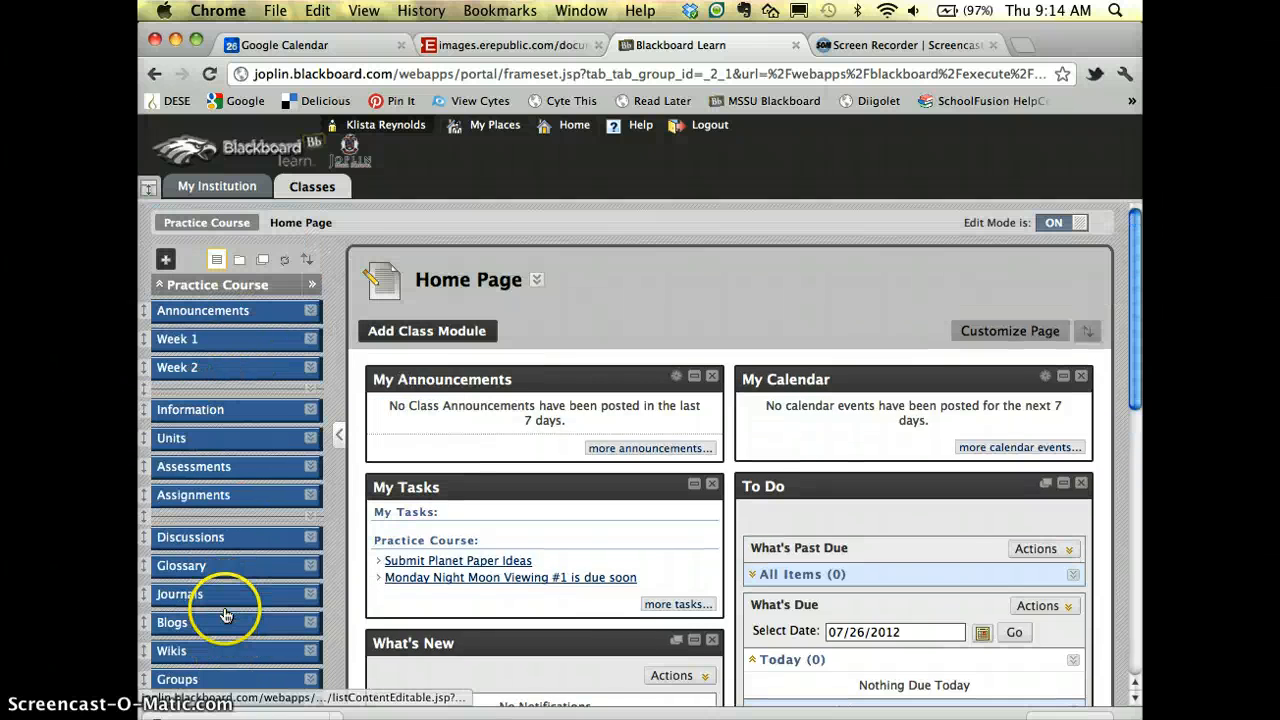
scroll(243, 393, down, 10)
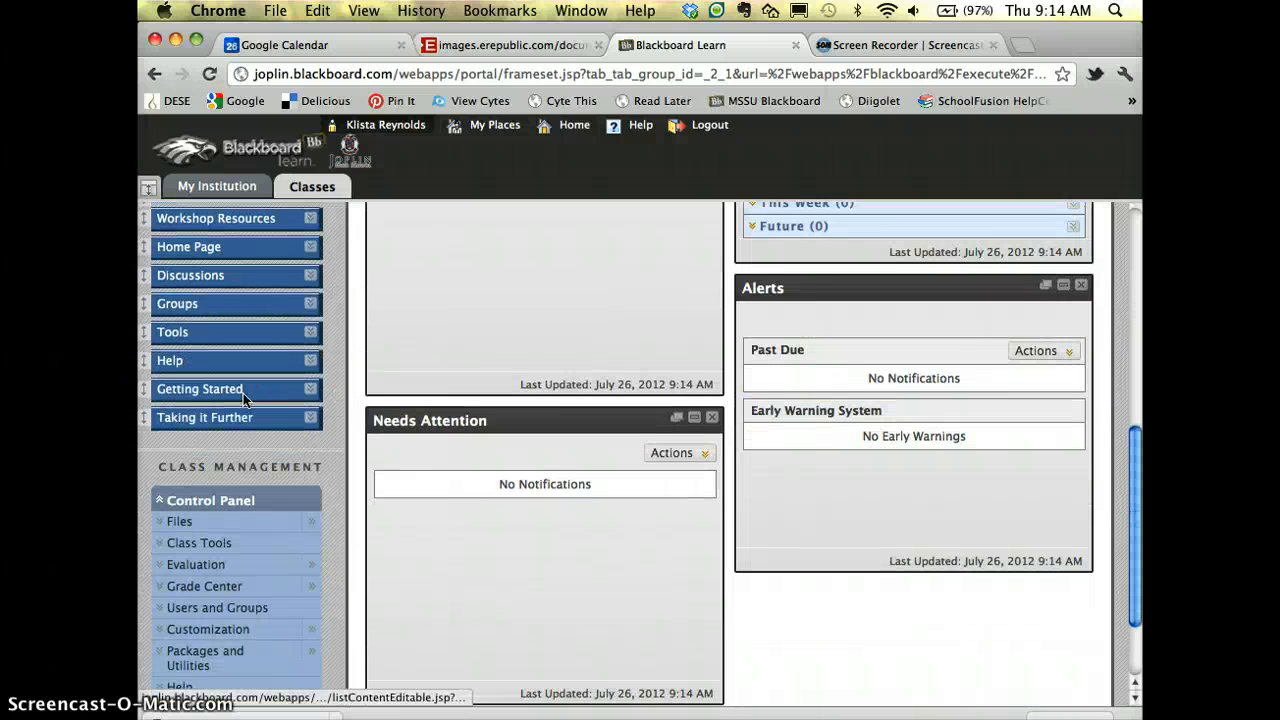
scroll(243, 393, down, 3)
click(240, 542)
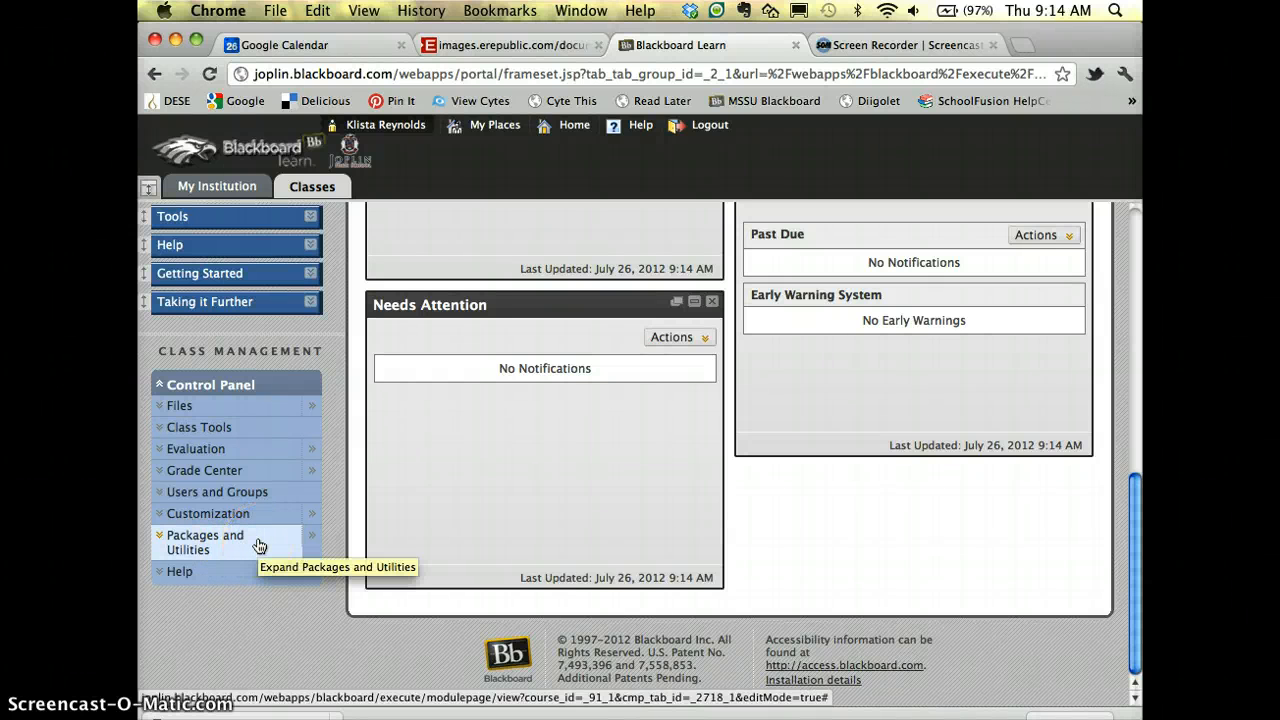
click(258, 544)
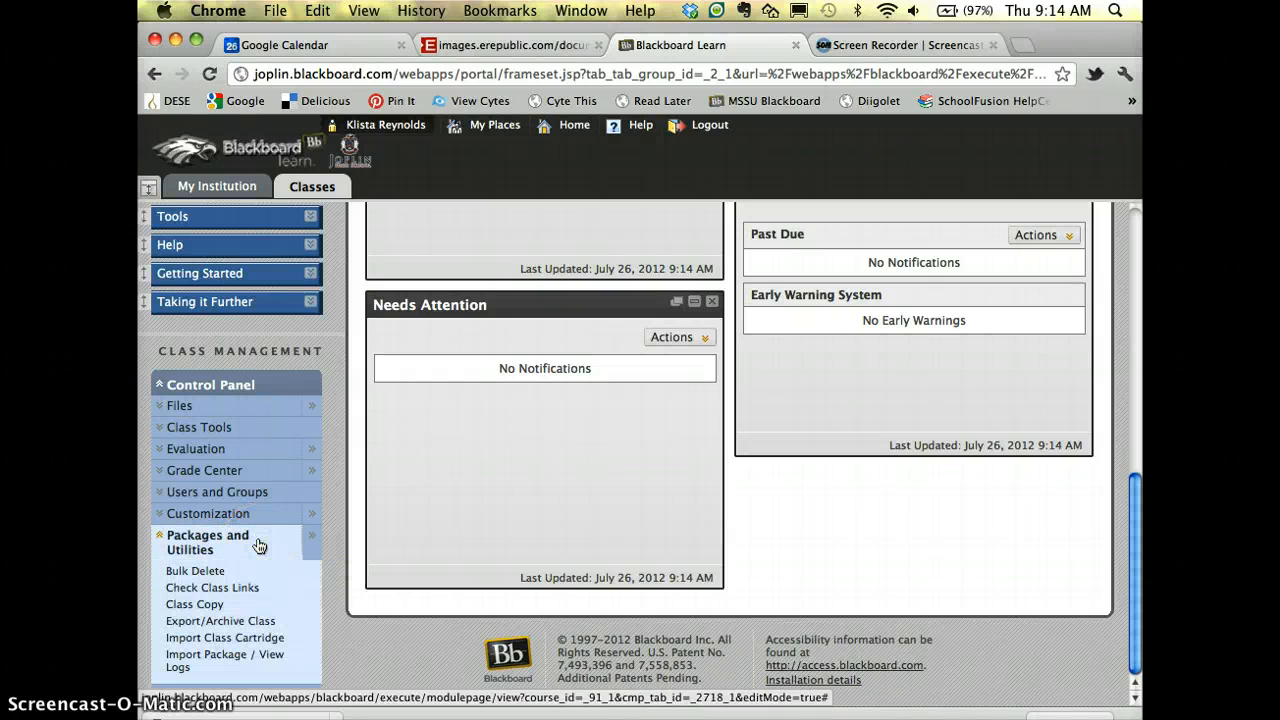
click(251, 658)
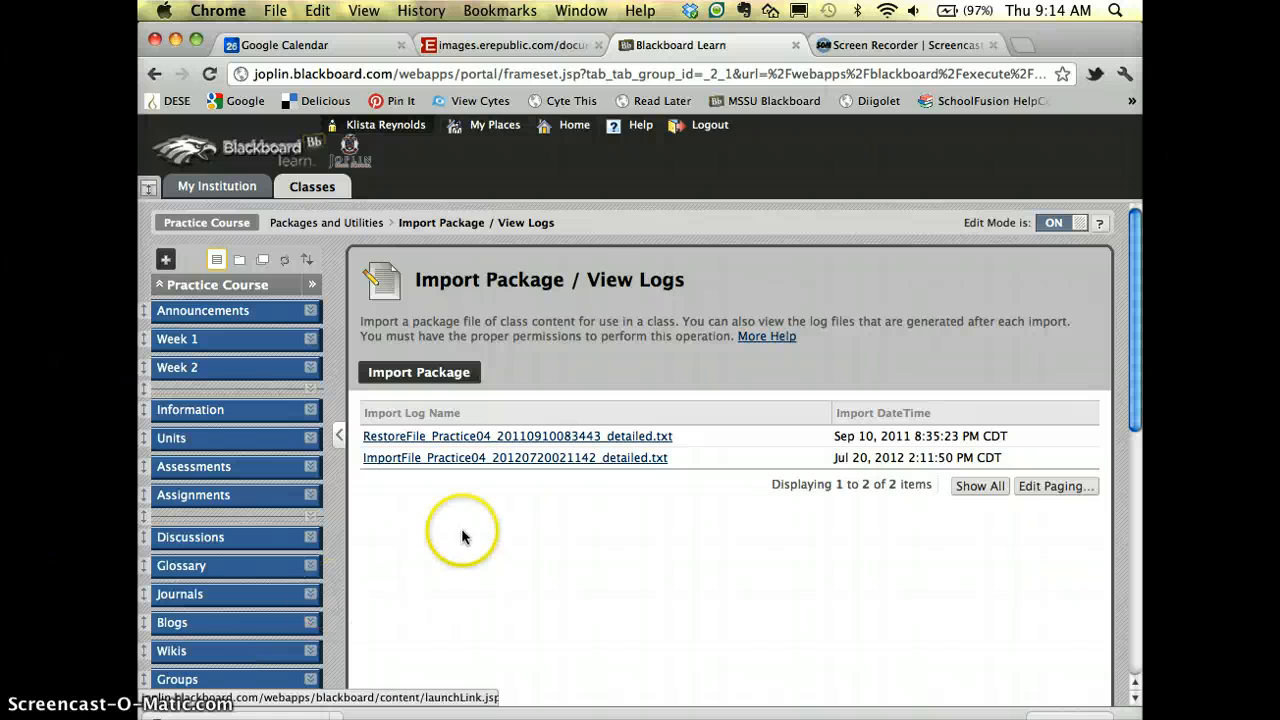
click(447, 375)
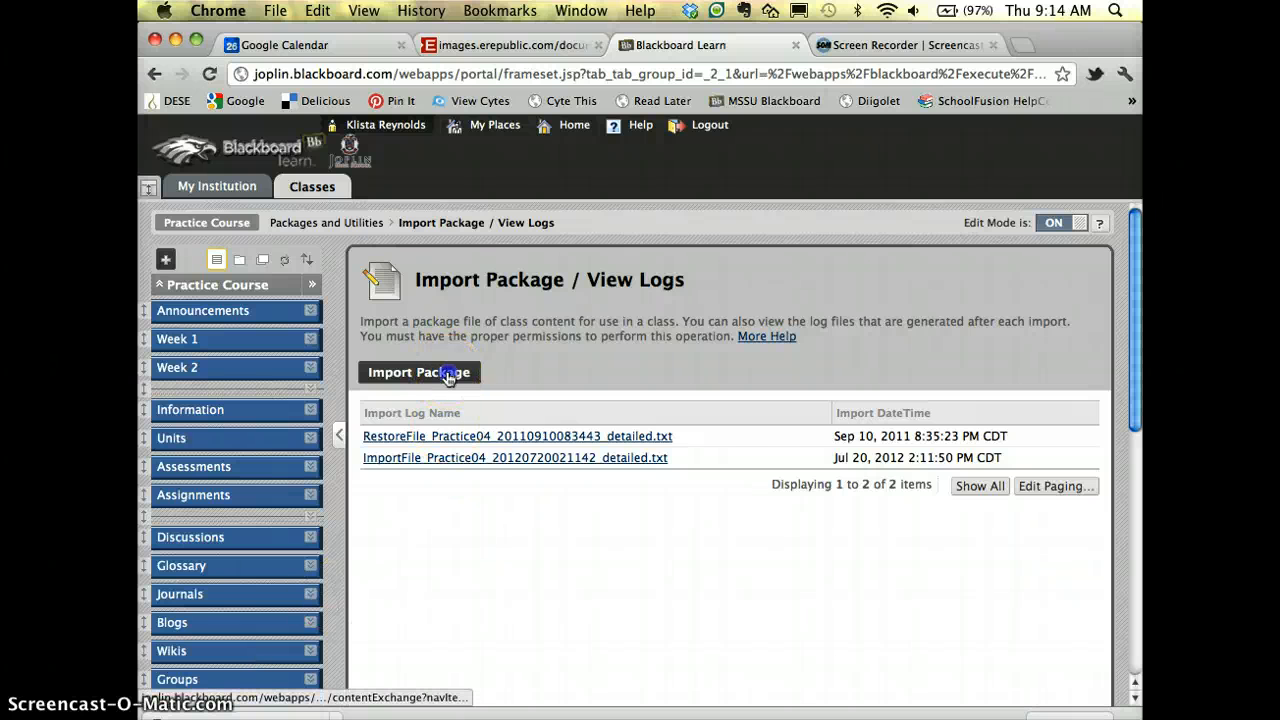
Choose ExportFile_01_20120726091234.zip from the Blackboard folder in Documents as the package for import.
scroll(660, 414, down, 3)
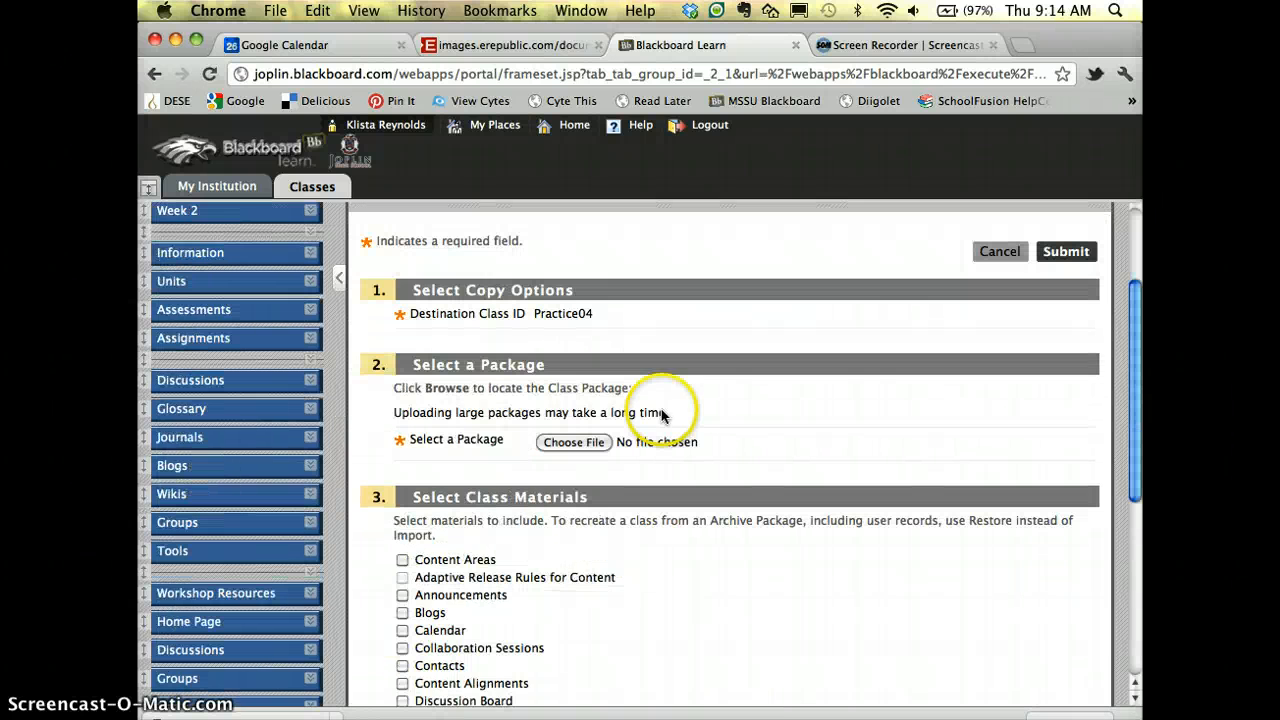
scroll(662, 416, down, 1)
click(574, 428)
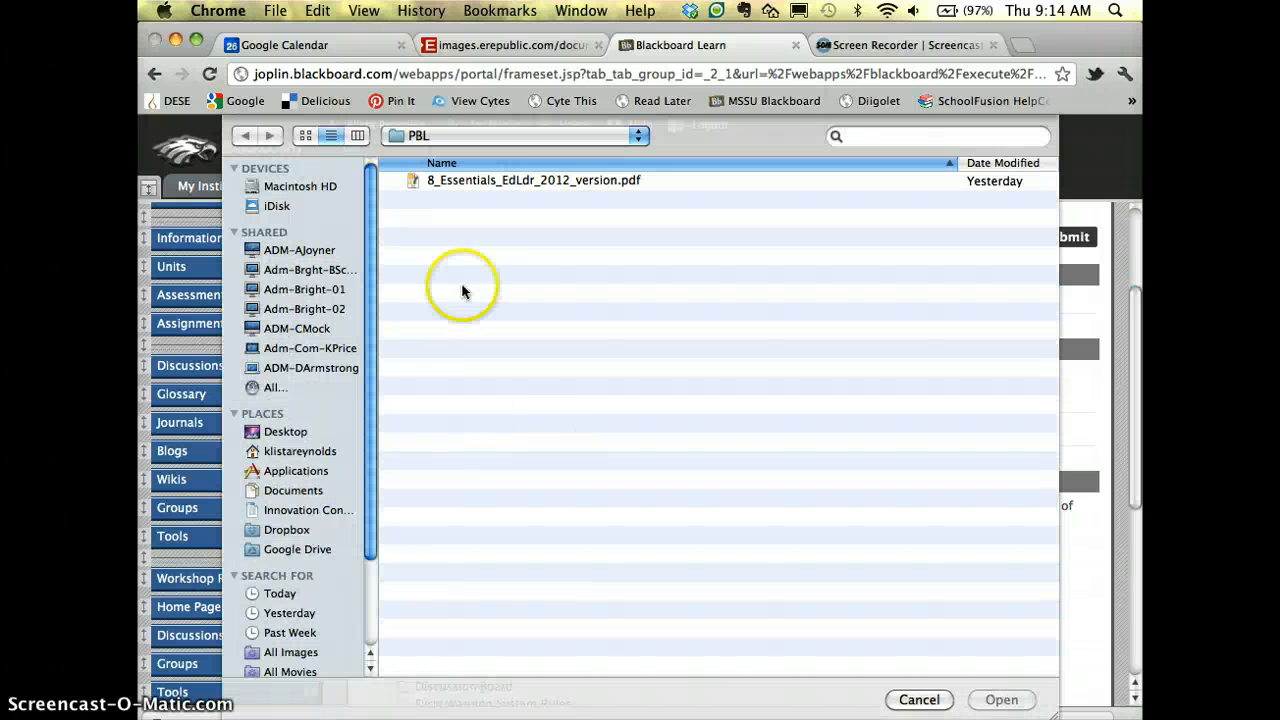
click(538, 137)
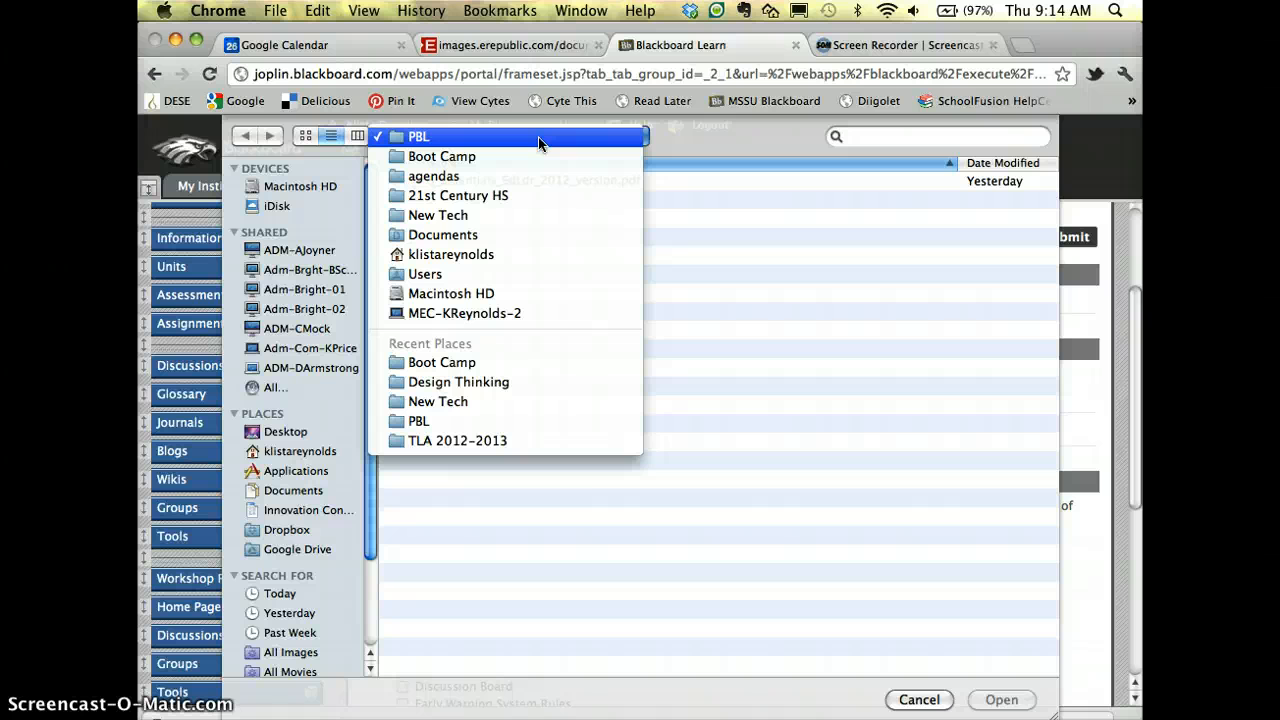
click(517, 234)
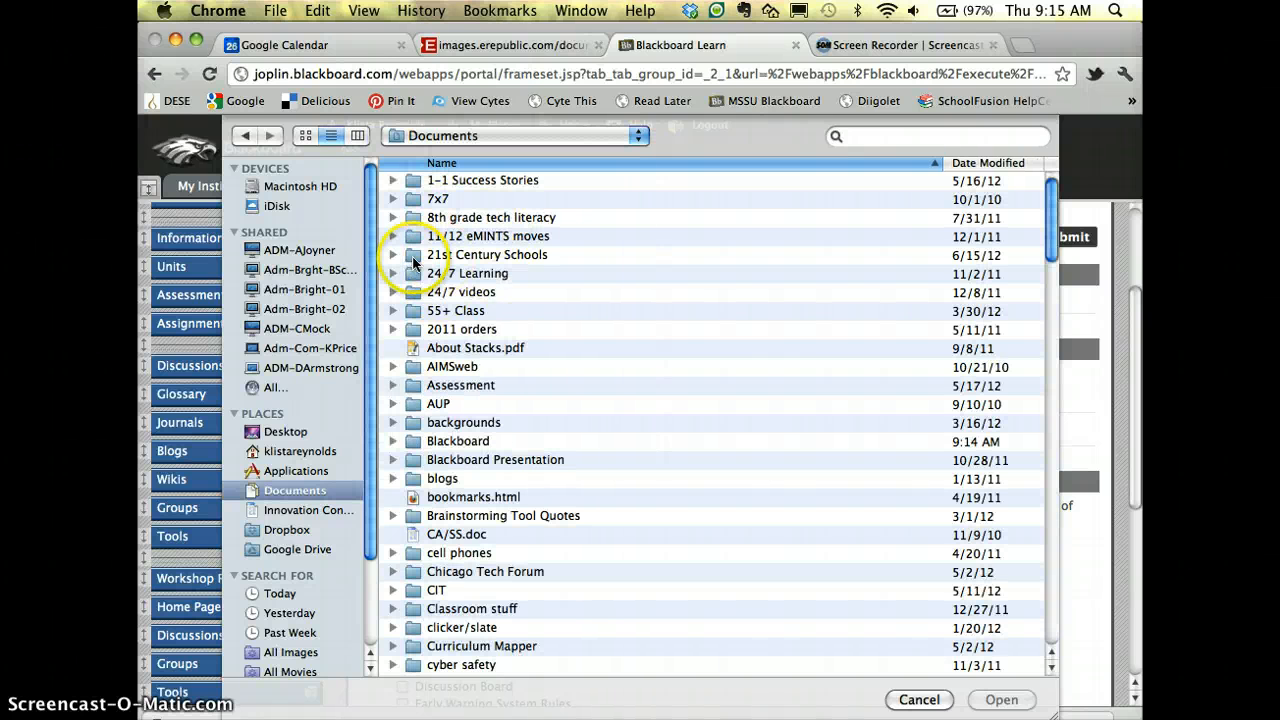
click(430, 443)
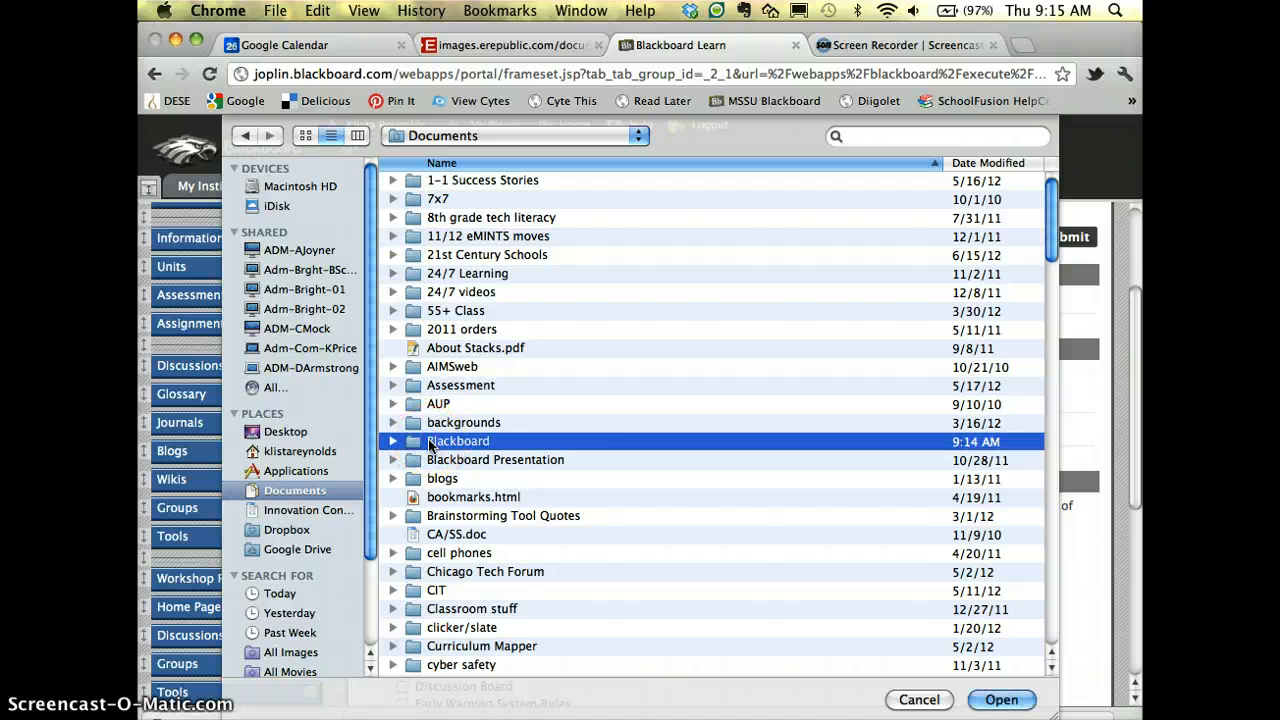
click(357, 136)
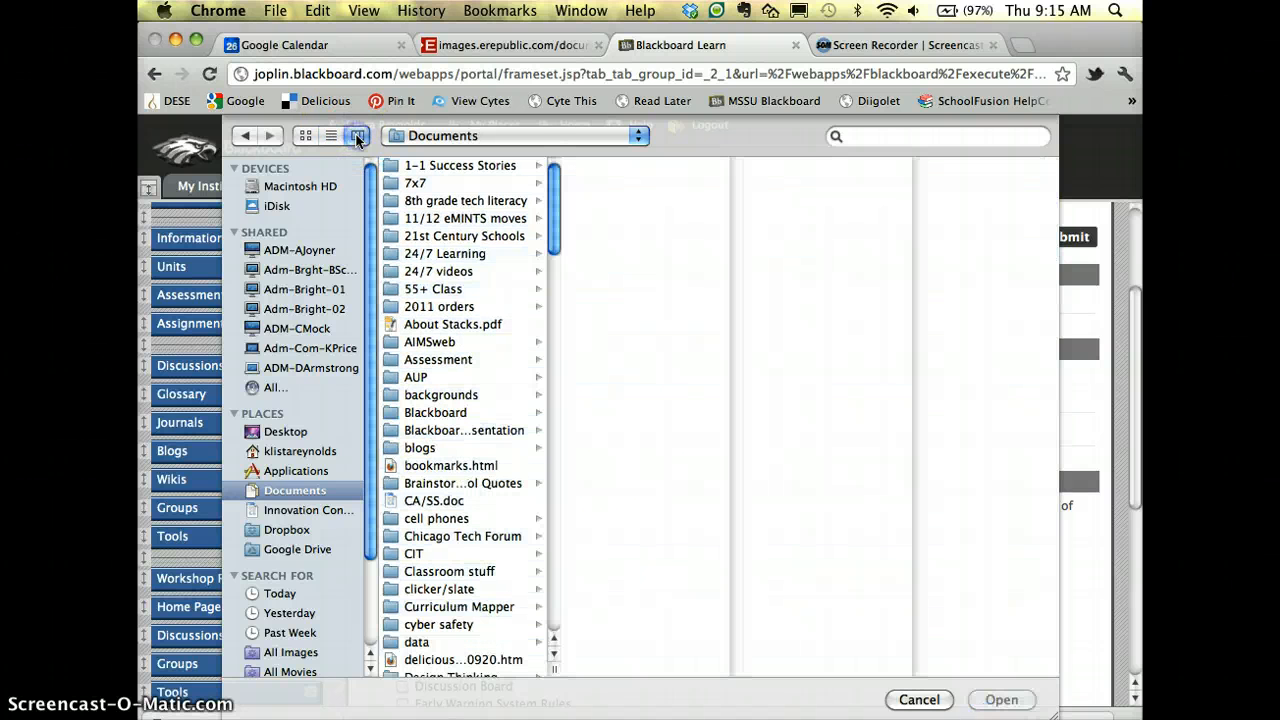
click(433, 414)
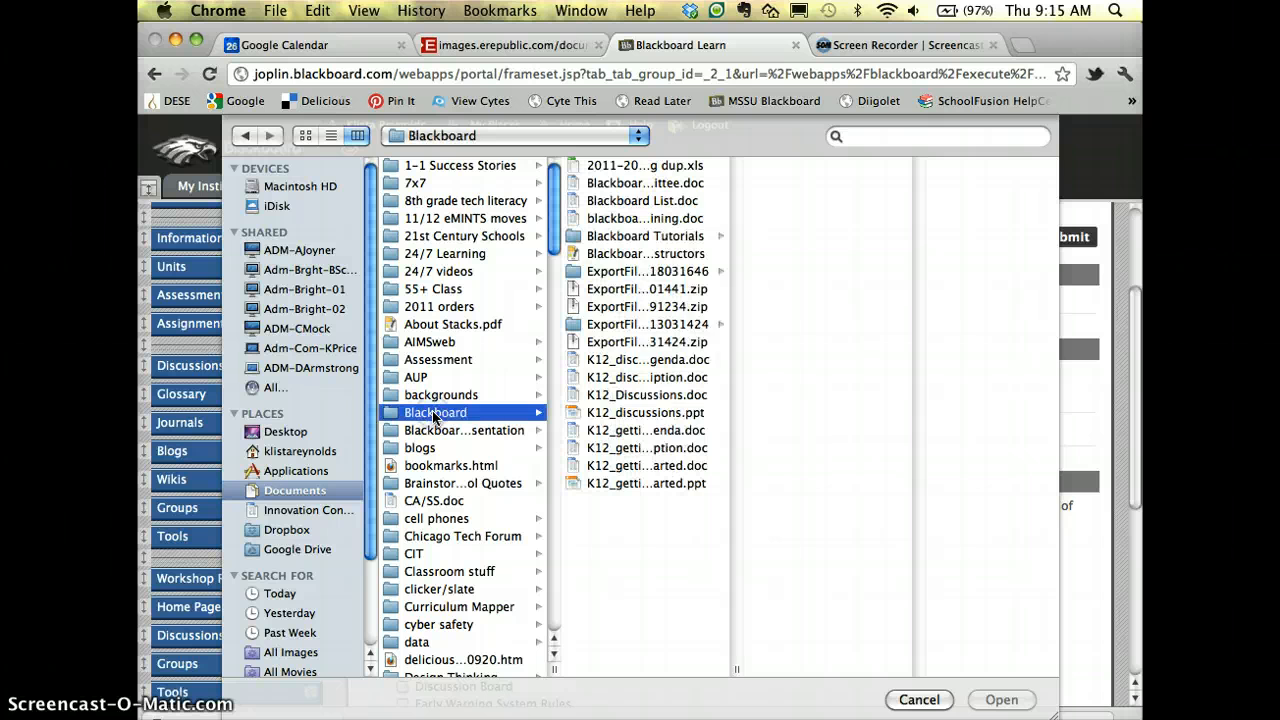
click(620, 342)
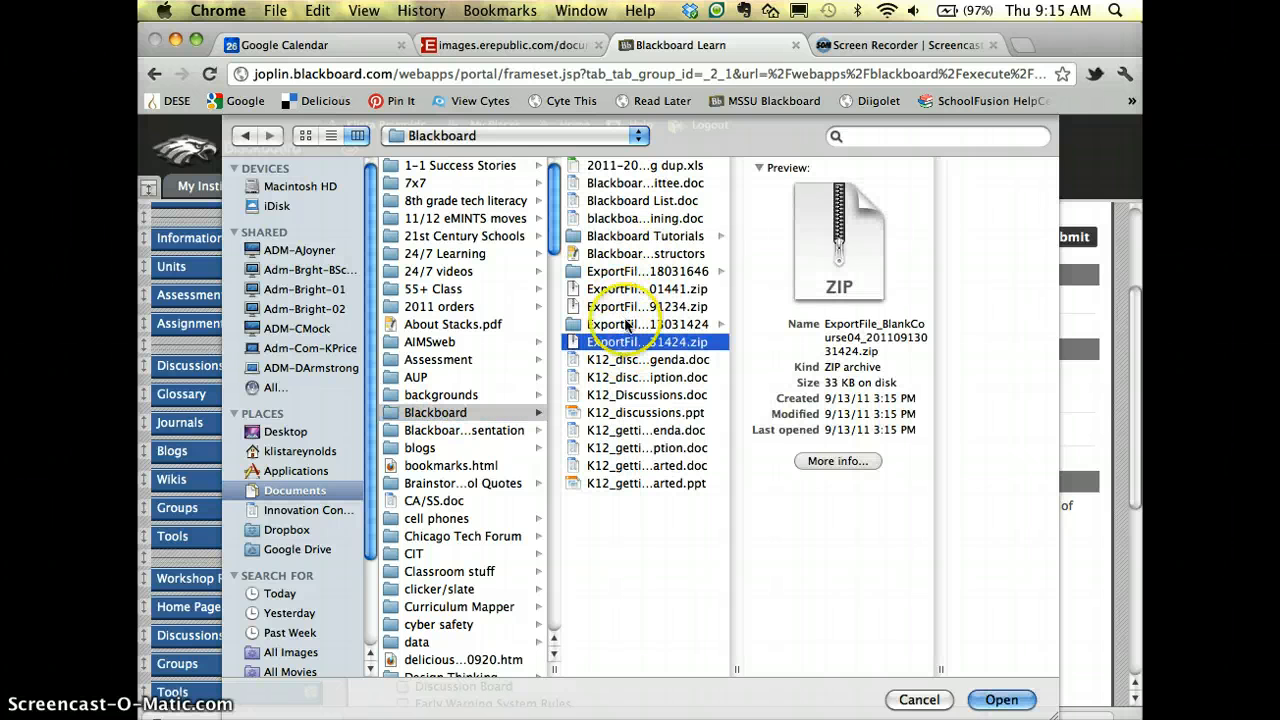
click(625, 309)
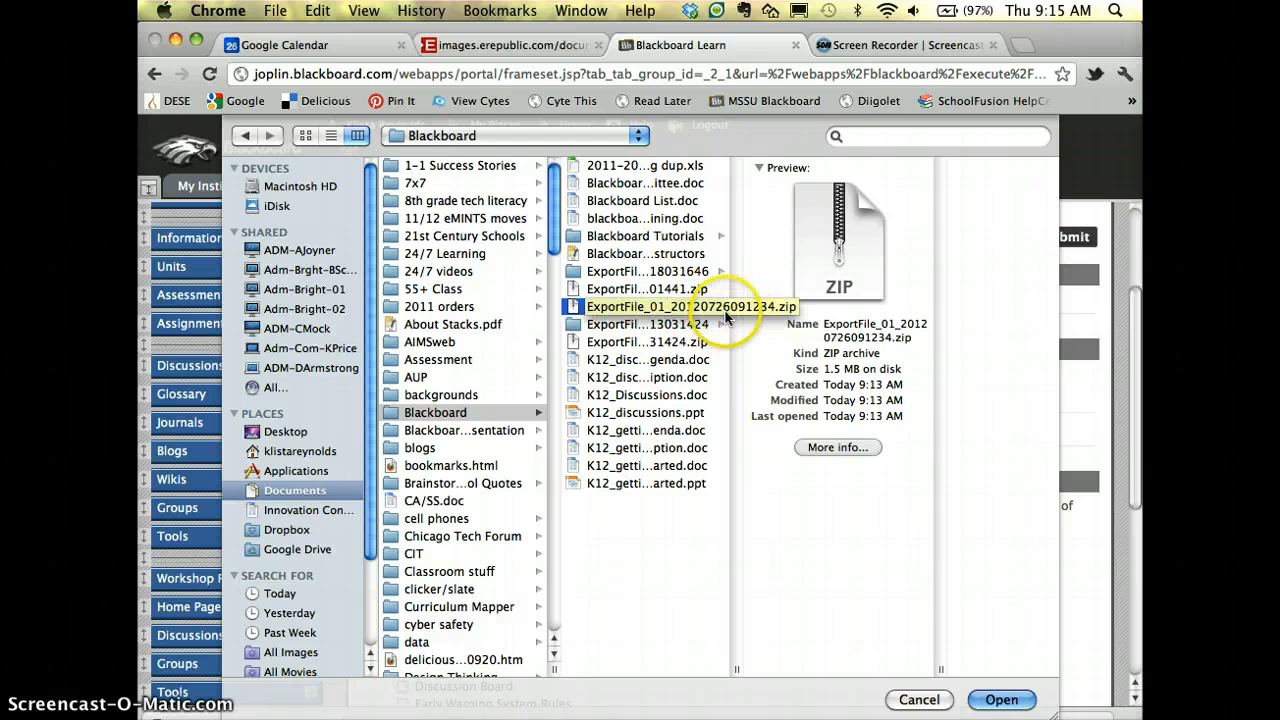
click(1000, 698)
Include Content Areas, Adaptive Release Rules, Blogs, Collaboration Sessions, Content Alignments, Discussion Board, Early Warning System Rules, Glossary, Grade Center Items and Settings, Journals and Rubrics.
scroll(569, 435, down, 5)
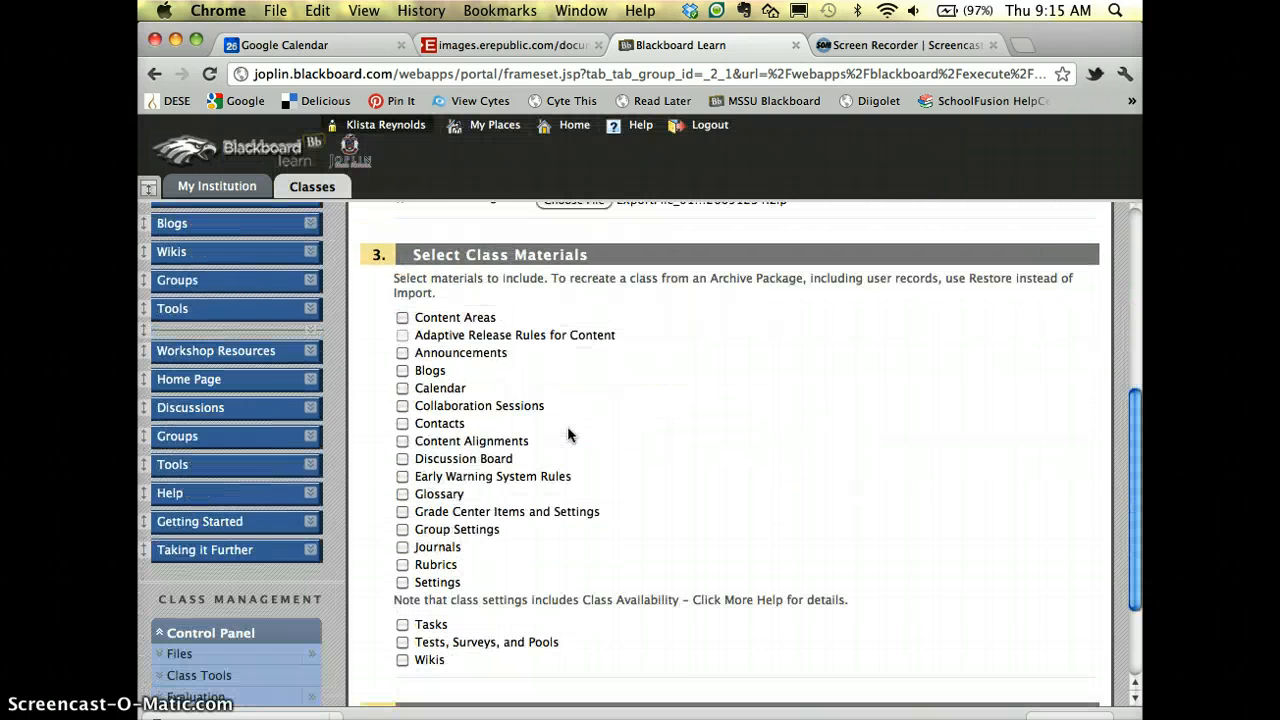
click(403, 318)
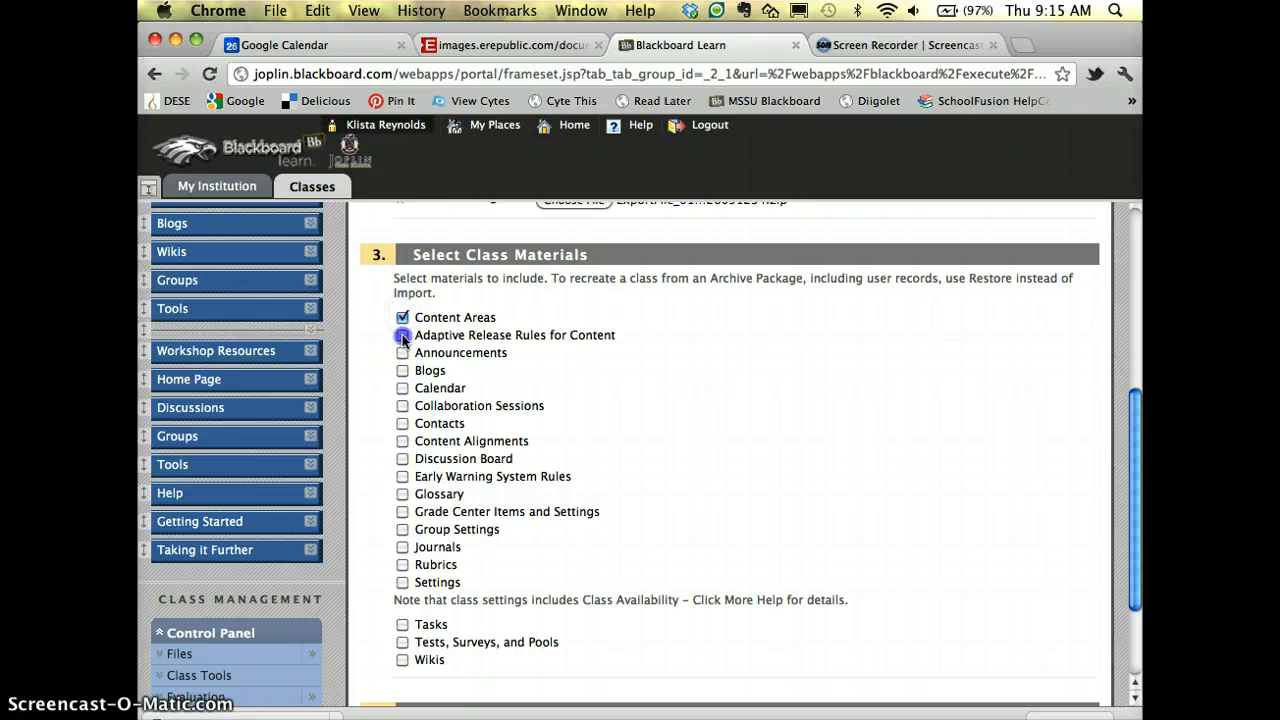
click(402, 370)
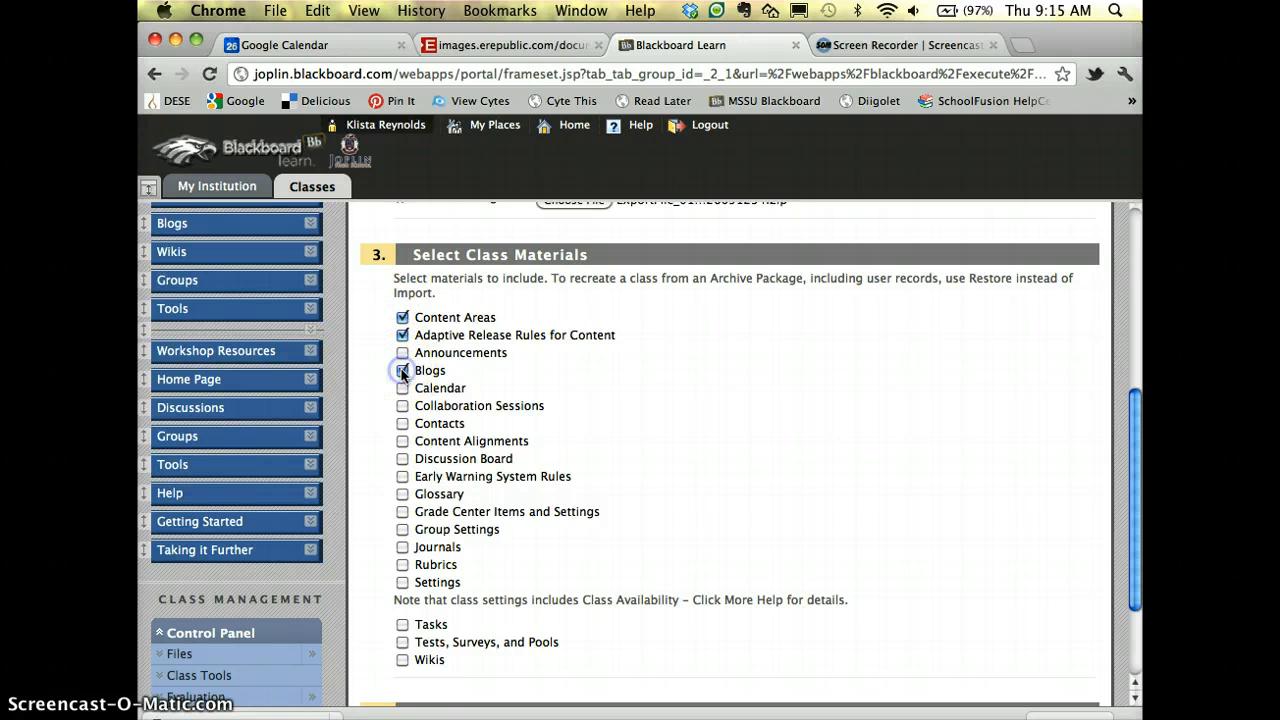
click(402, 406)
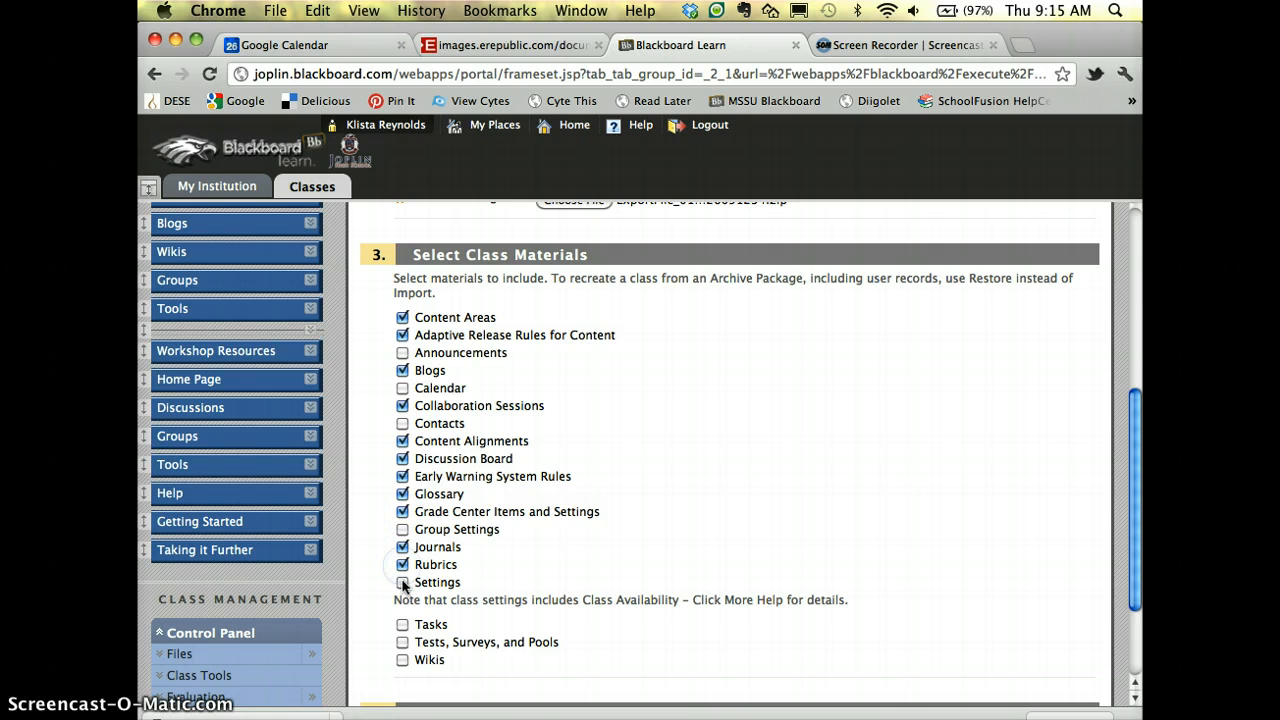
Add Settings, Tasks, Tests, Surveys, and Pools, and Wikis to the import materials, and submit the package import.
click(400, 642)
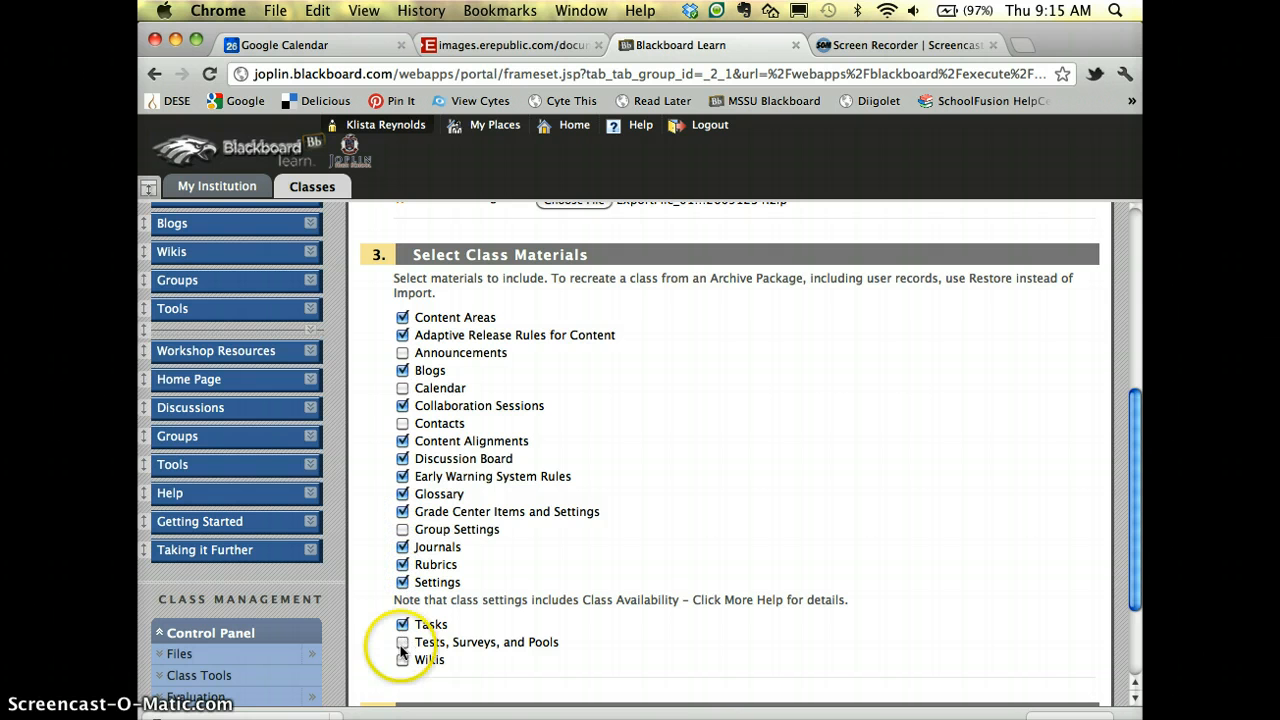
click(400, 645)
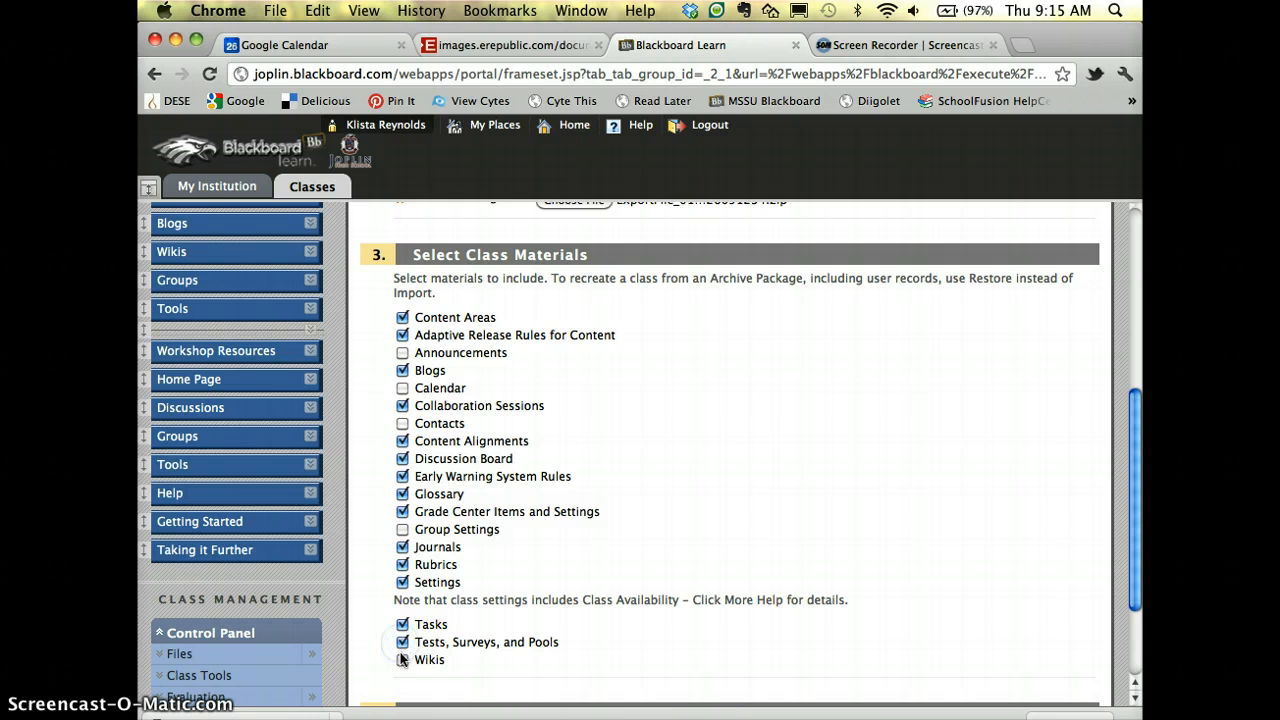
click(402, 661)
scroll(677, 534, down, 3)
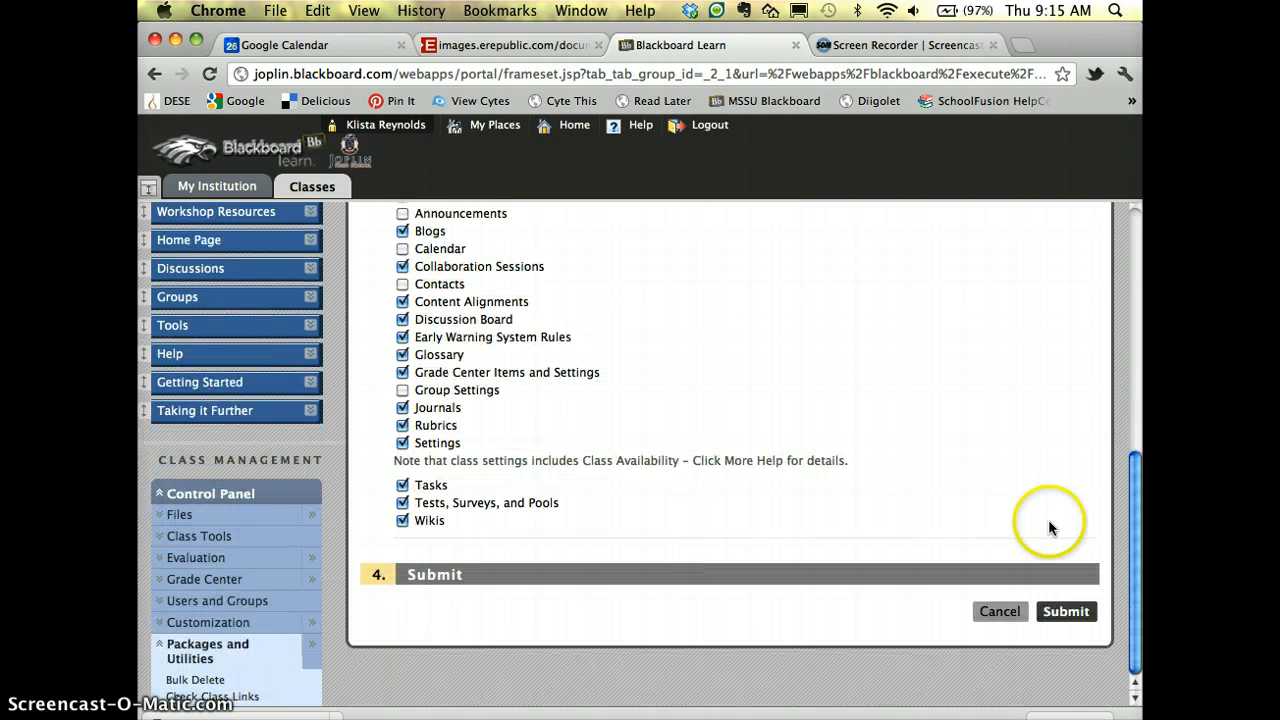
click(1064, 611)
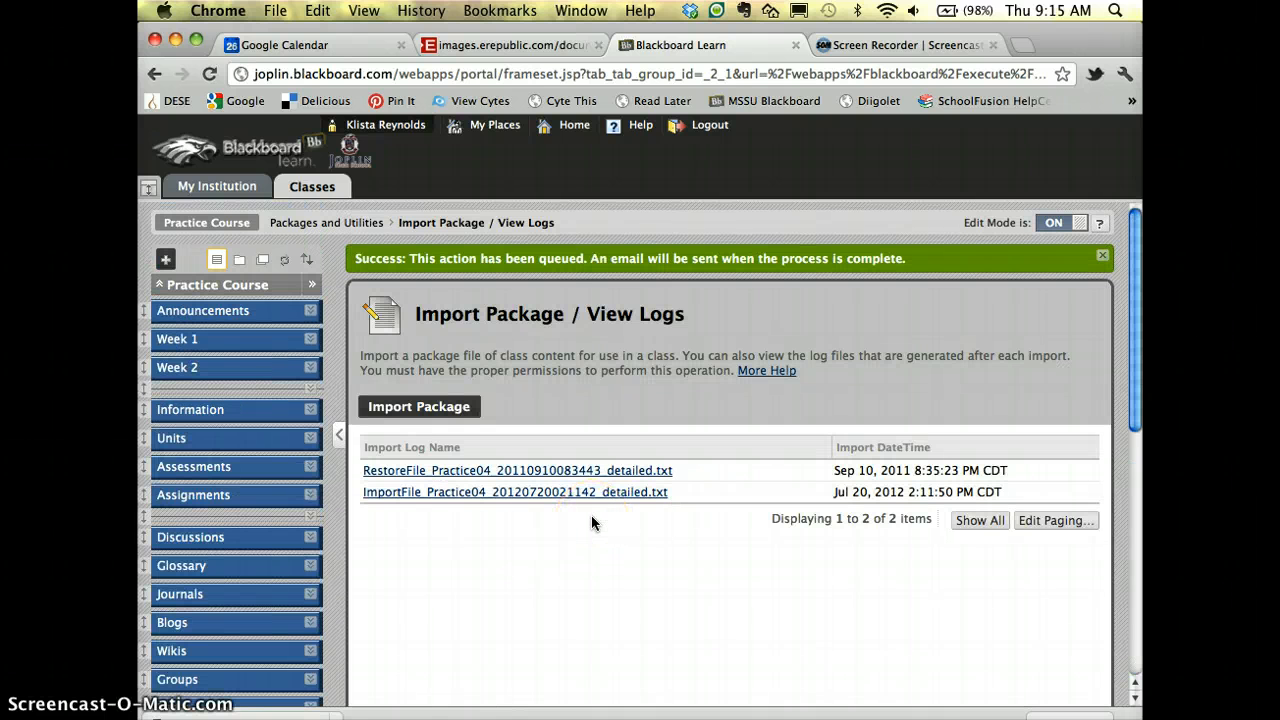
click(529, 529)
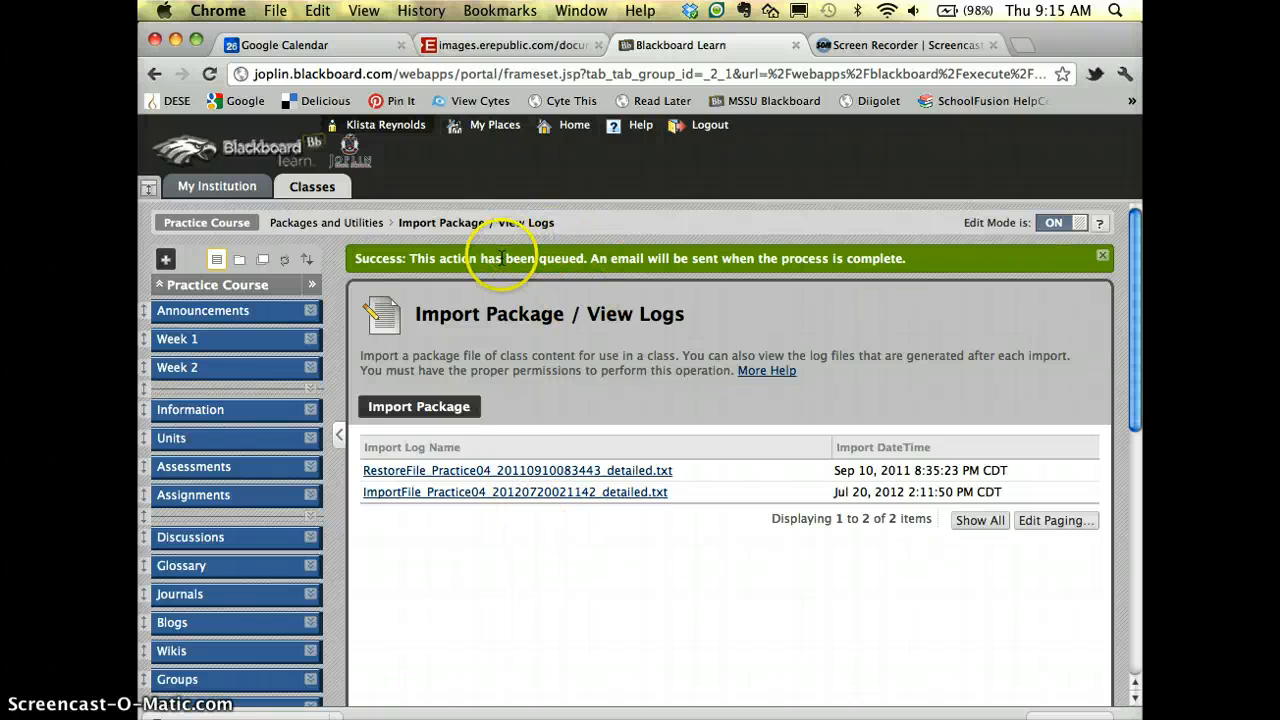
scroll(344, 313, down, 8)
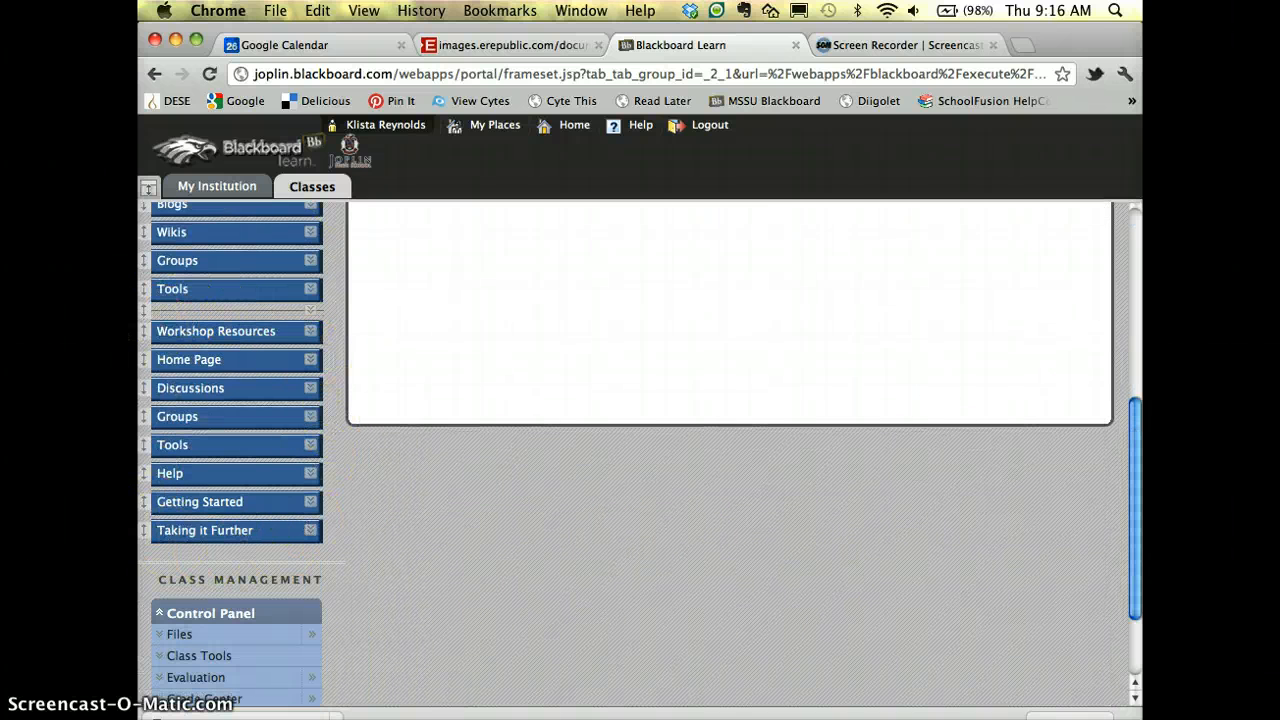
scroll(349, 534, up, 8)
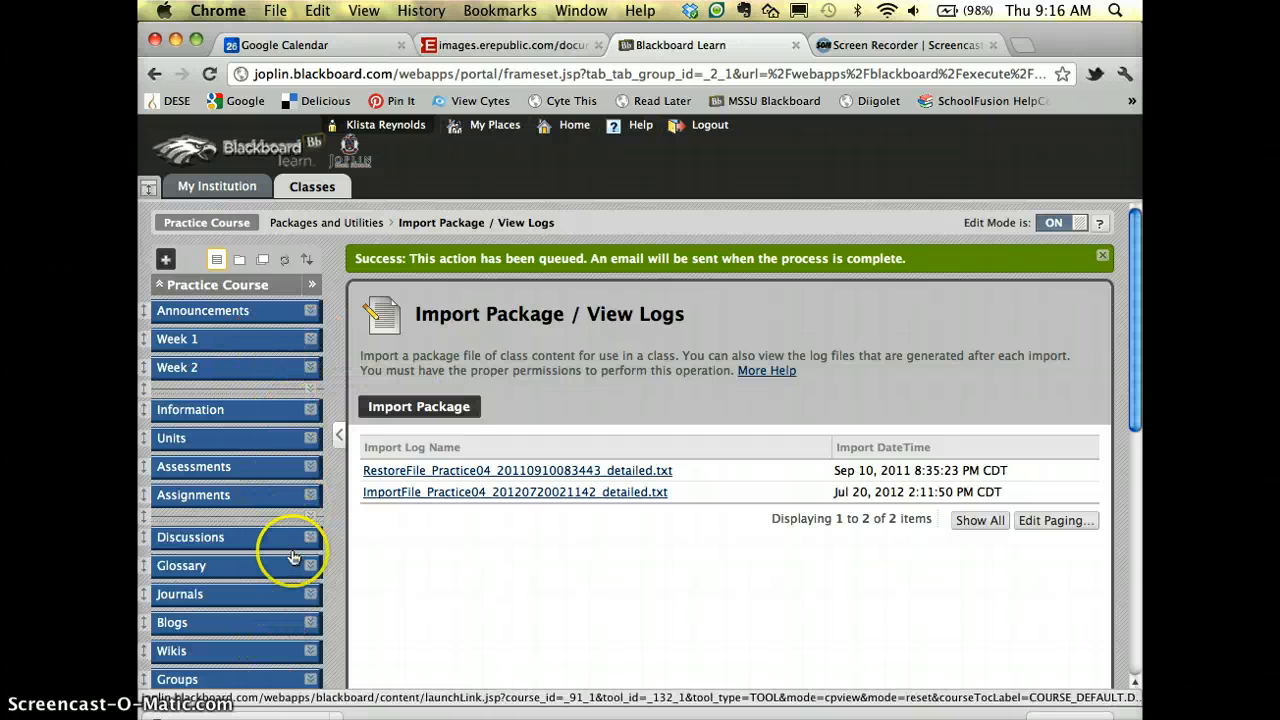
Delete the first Tools link, just above the divider before Workshop Resources, from the Practice Course menu and accept the deletion.
scroll(293, 543, down, 5)
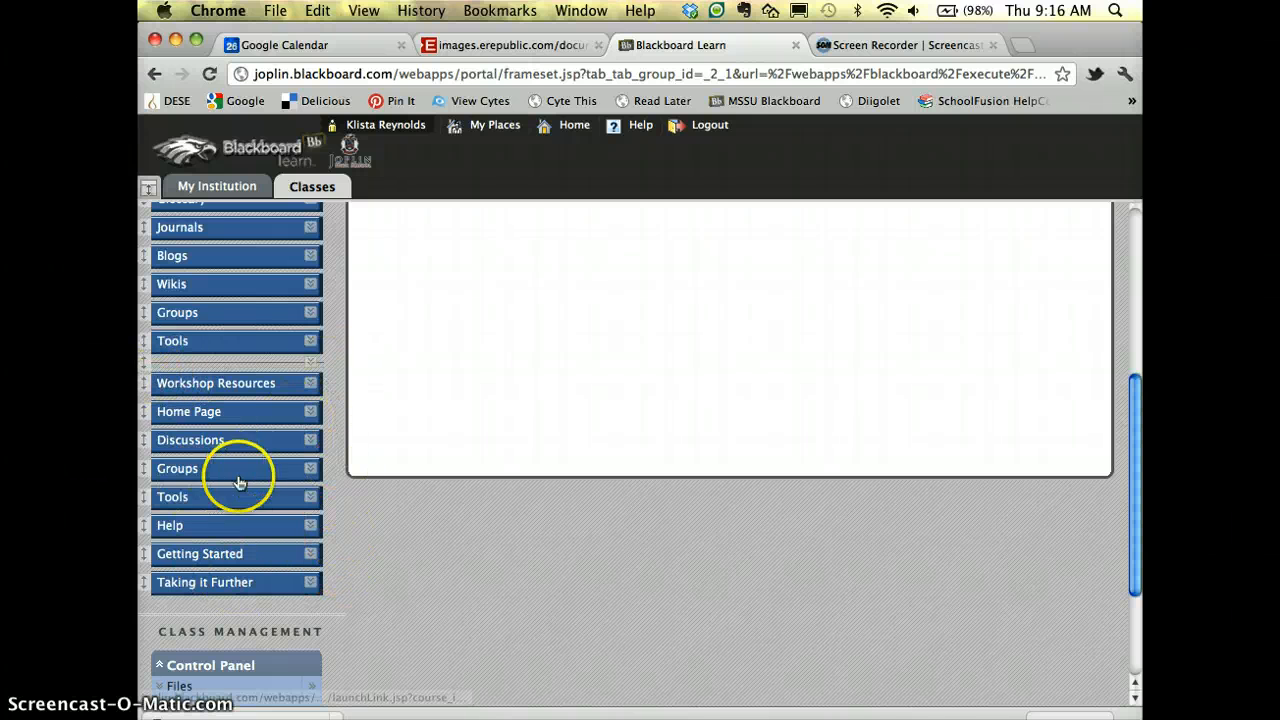
click(310, 343)
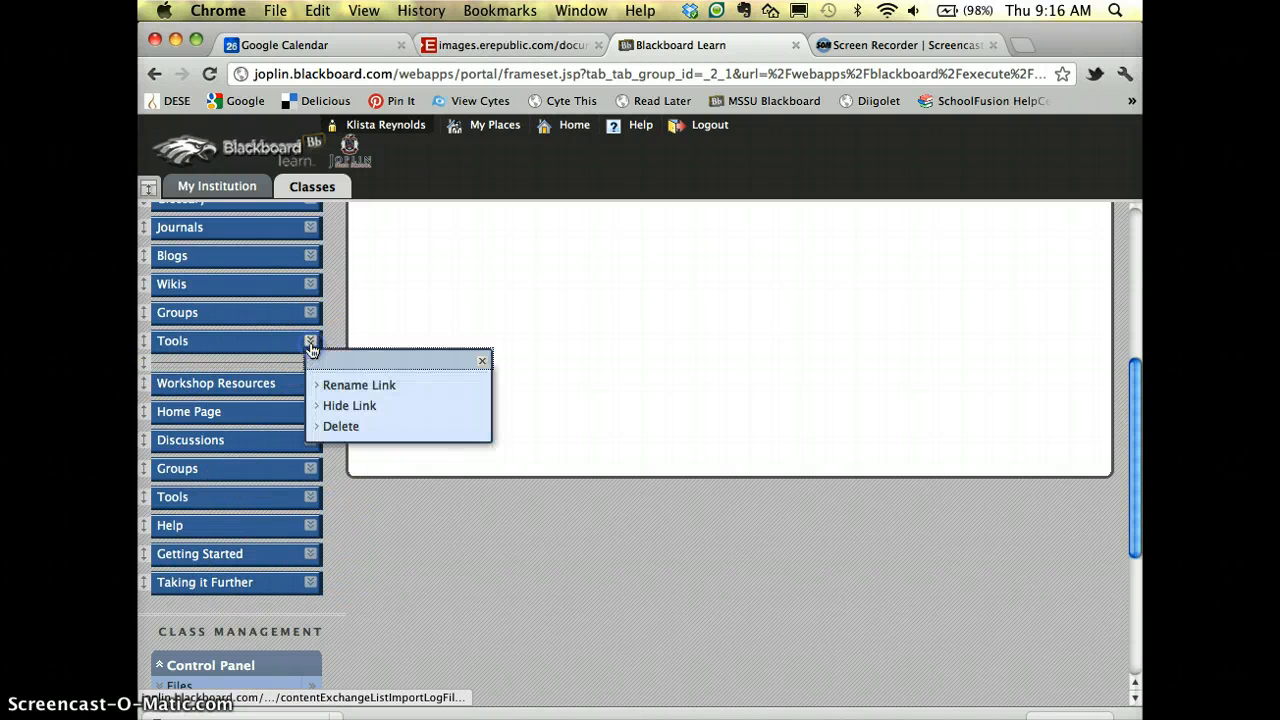
click(343, 427)
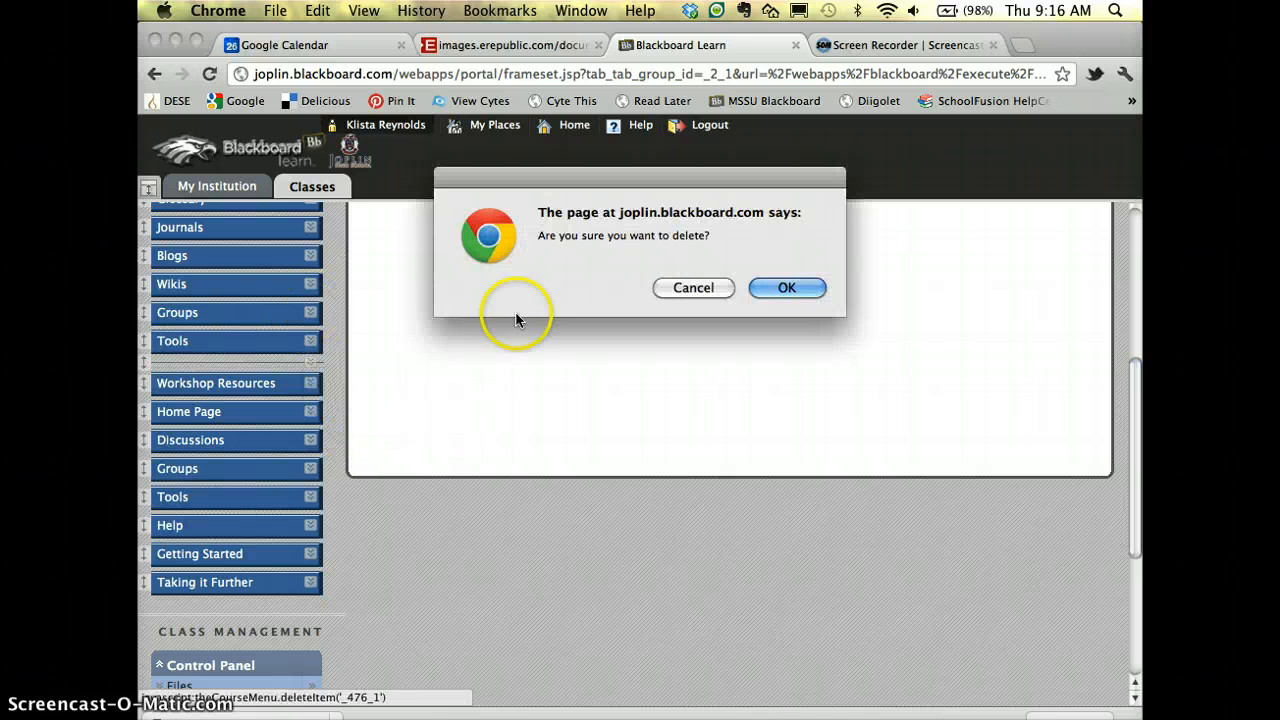
key(Return)
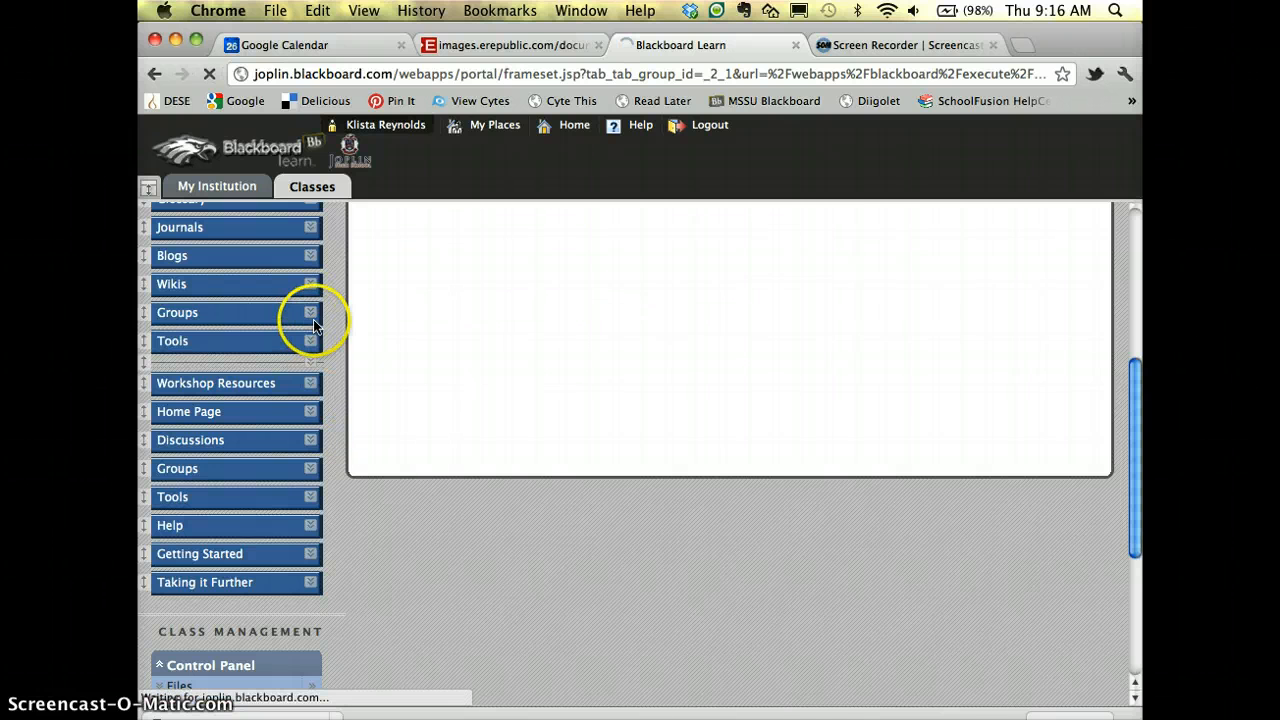
Delete the Groups link between Wikis and the divider above Workshop Resources from the Practice Course menu, accepting the deletion.
scroll(308, 438, down, 5)
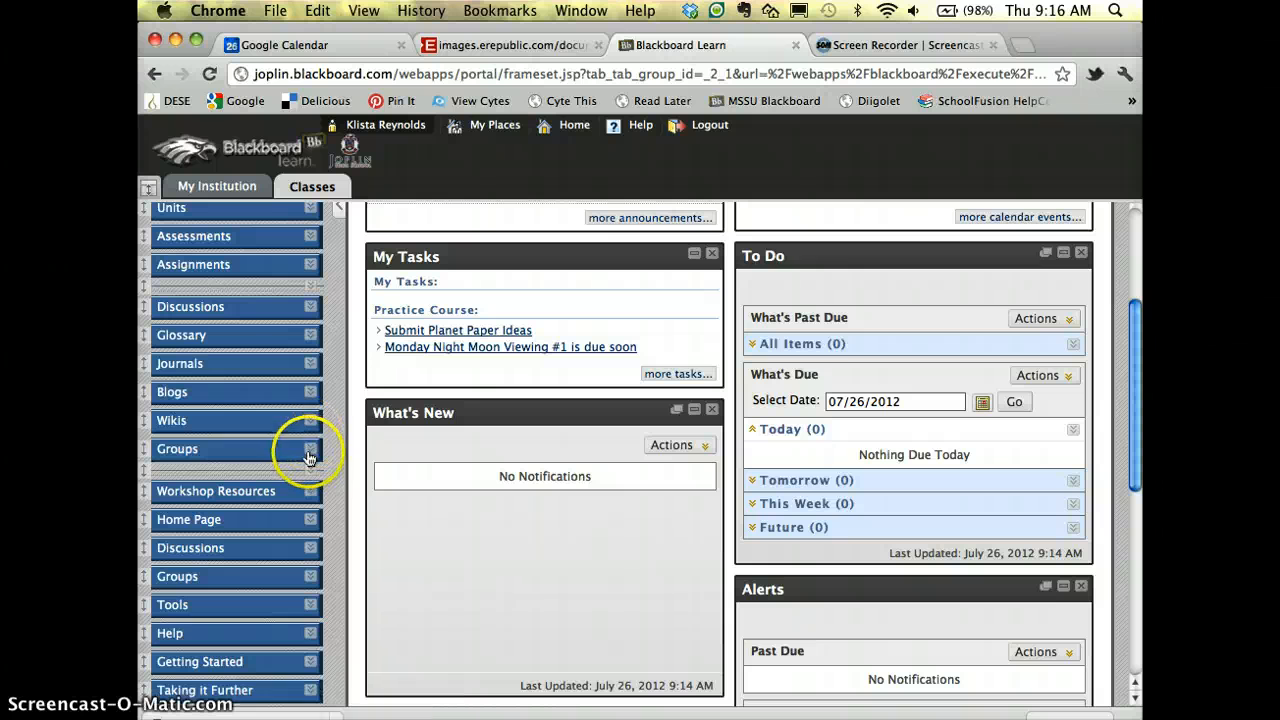
click(310, 448)
click(340, 534)
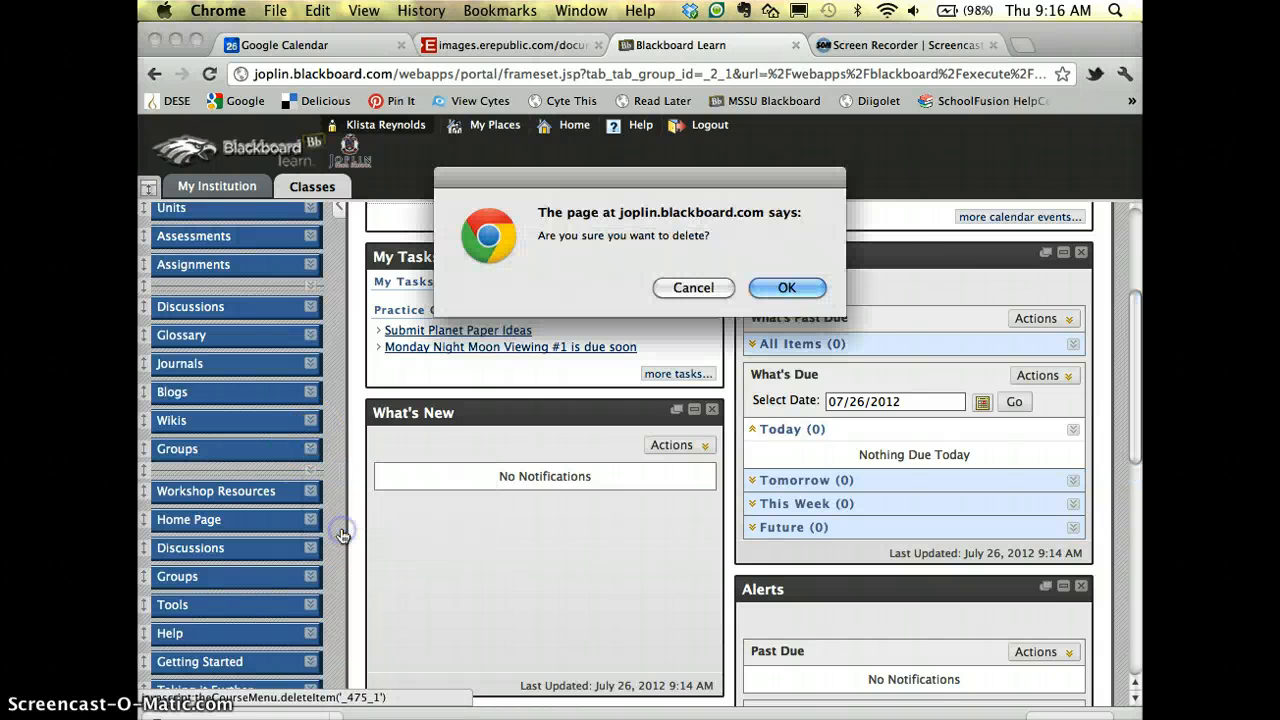
click(786, 288)
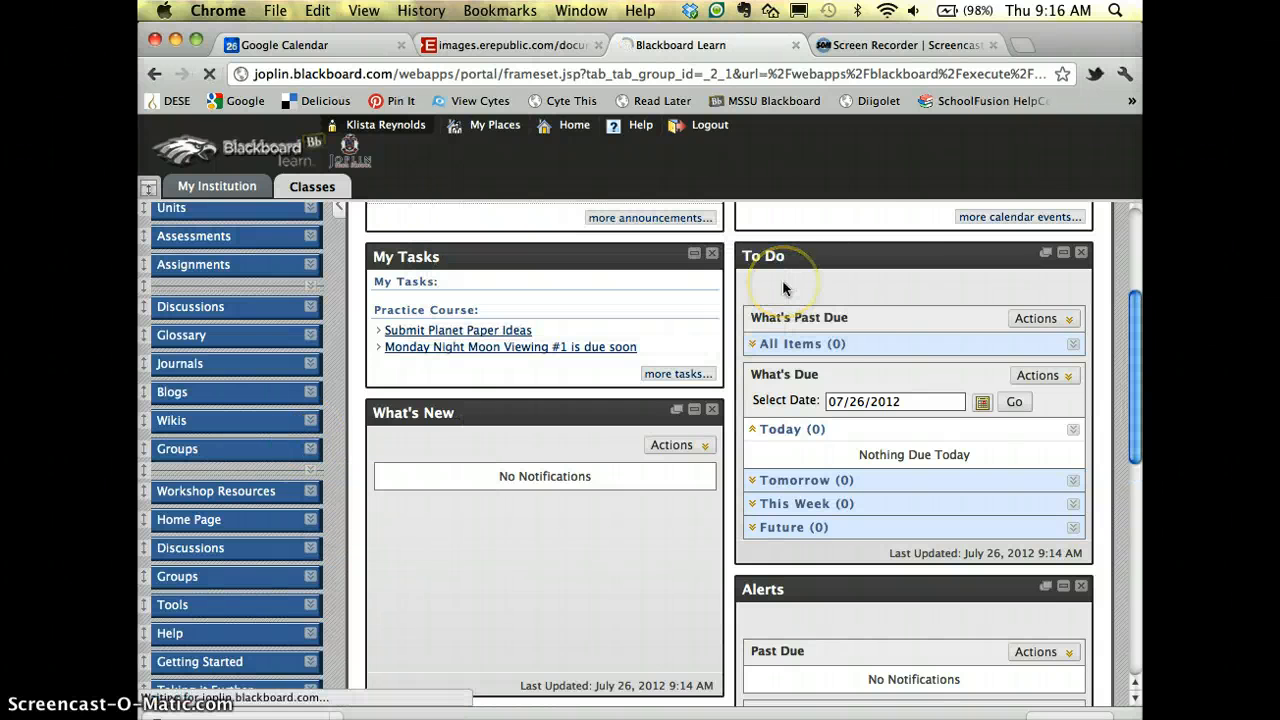